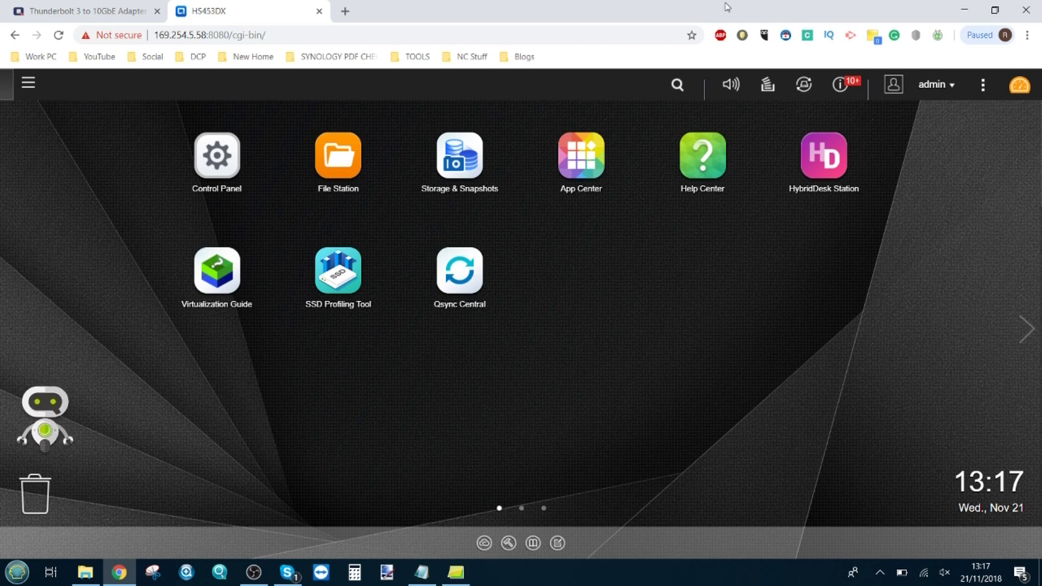
- Clear the desktop and try Synology Assistant to search for the NAS, then close it
click(975, 6)
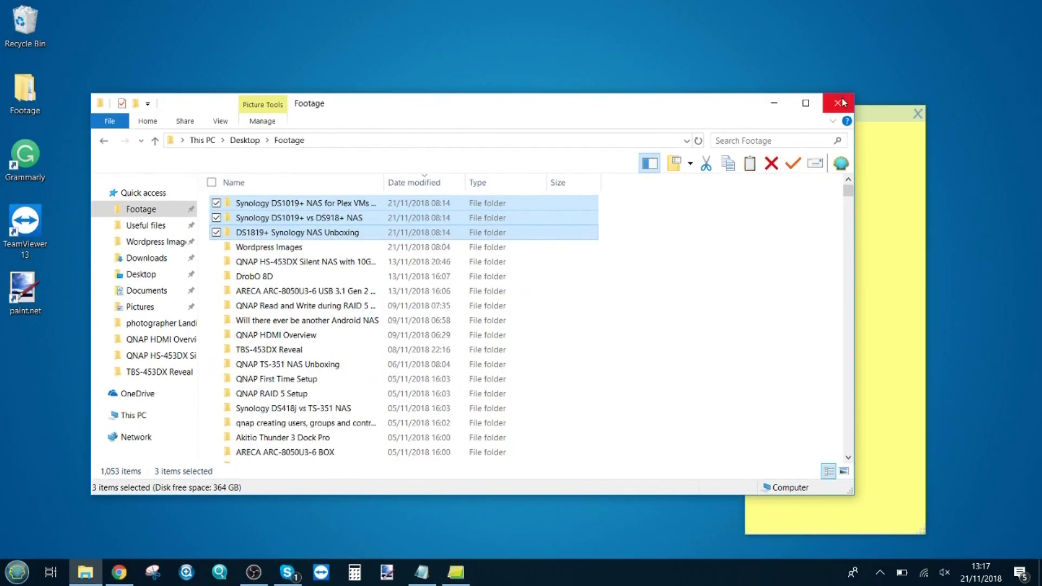
click(843, 103)
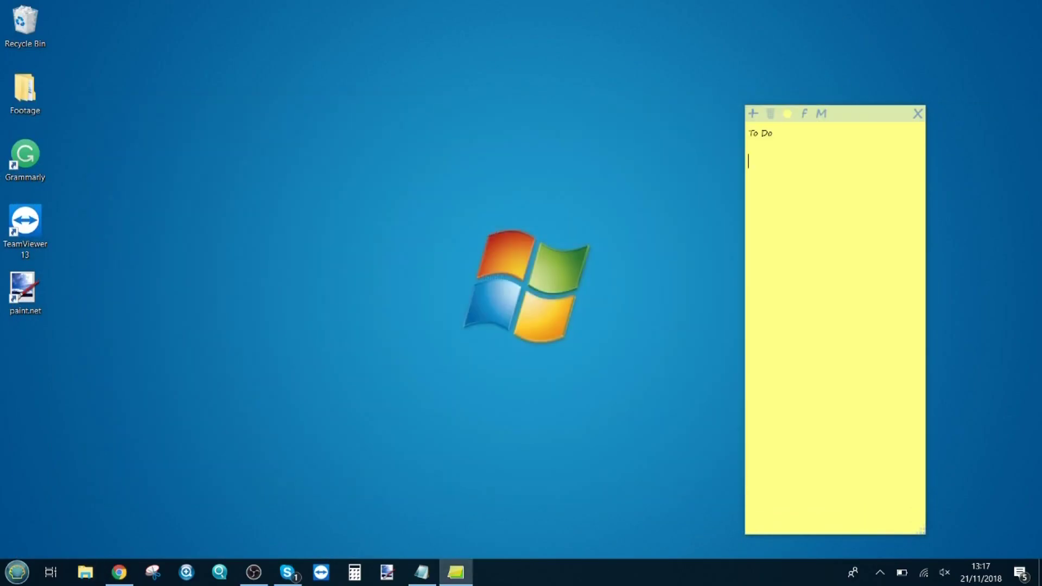
click(17, 572)
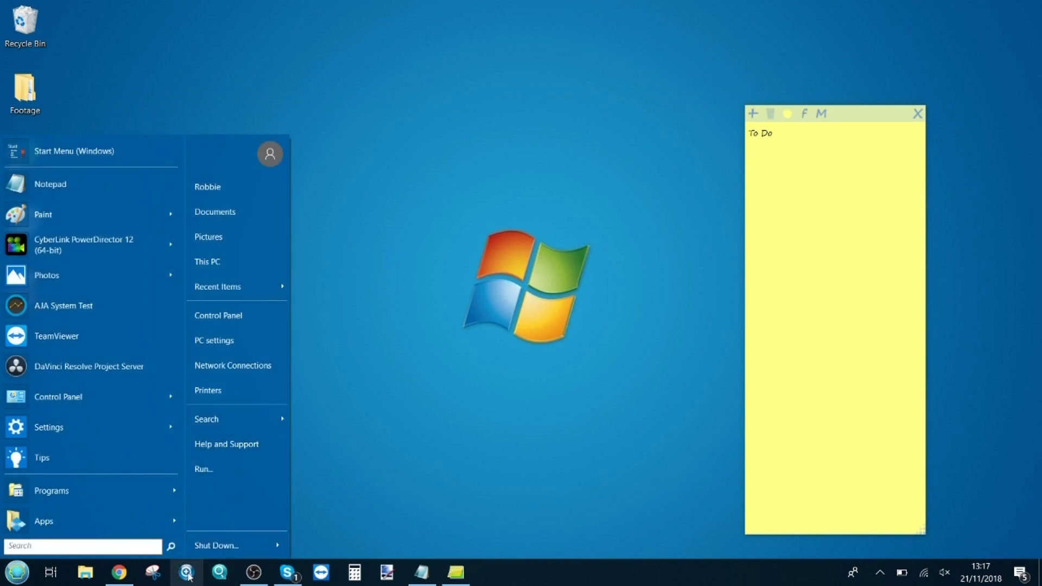
click(187, 574)
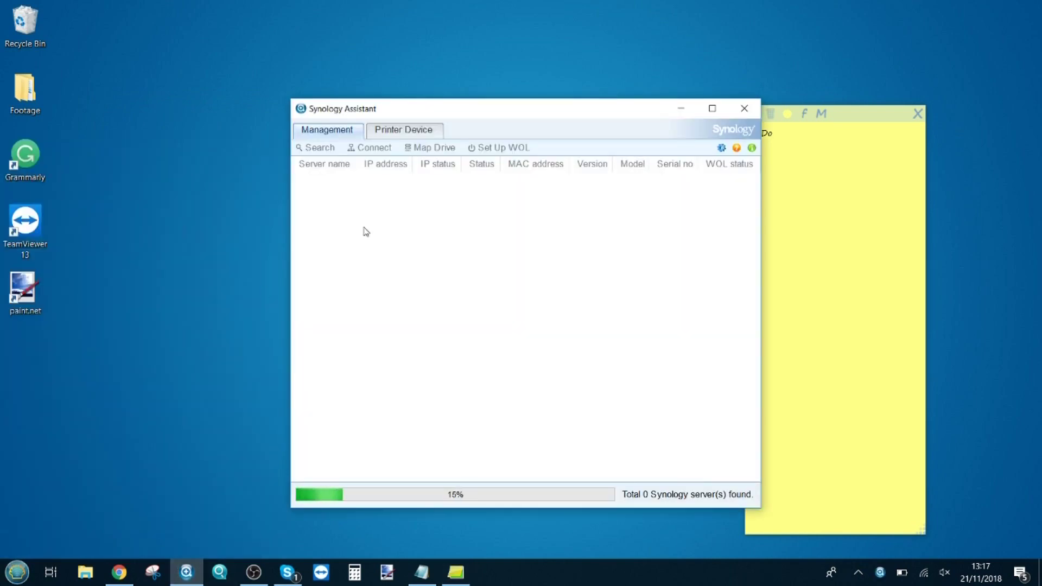
click(748, 111)
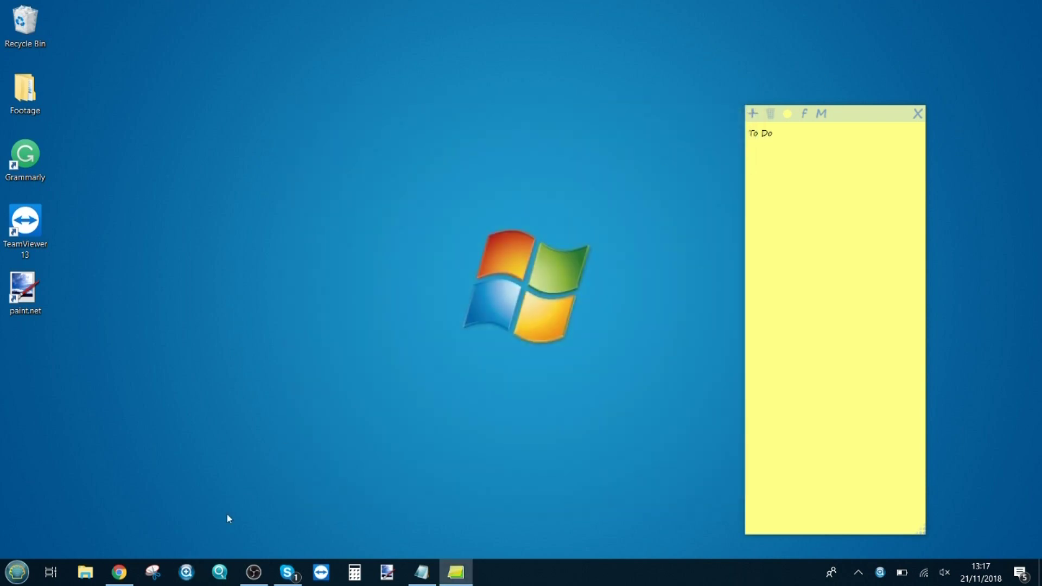
- Launch Qfinder Pro to locate the HS453DX NAS and dismiss the Synology error message
click(220, 573)
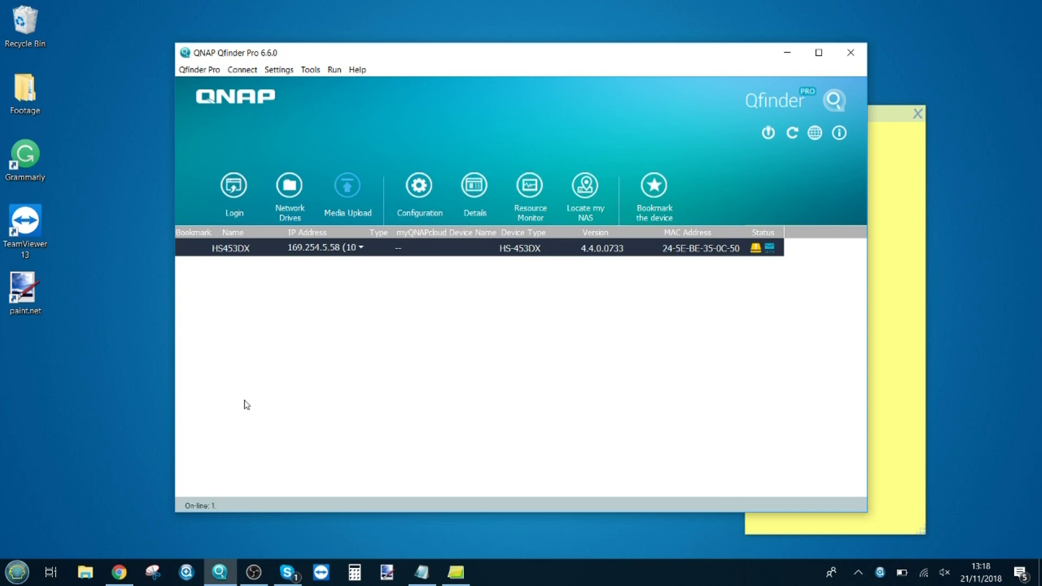
click(253, 571)
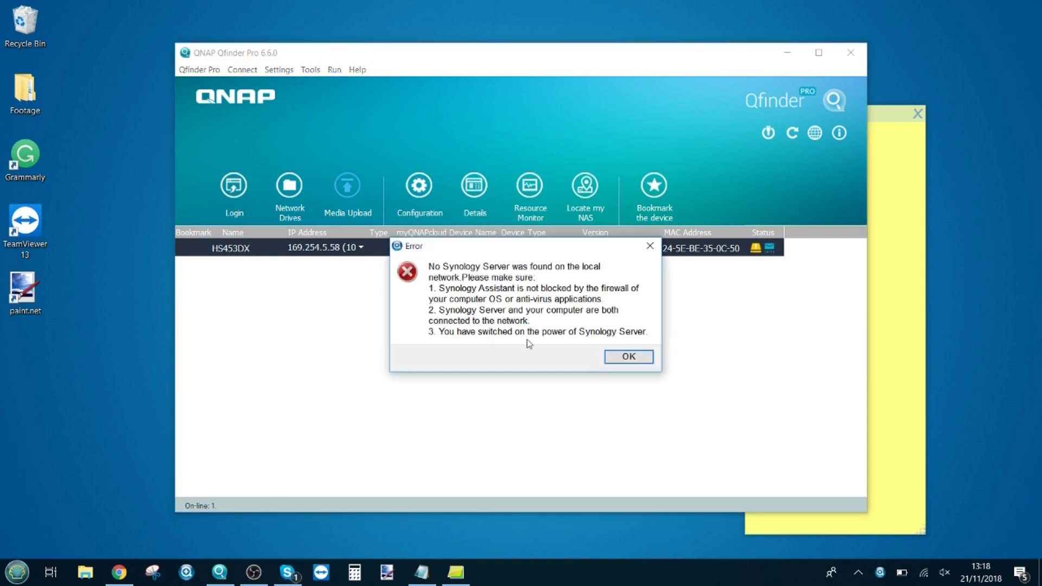
click(612, 357)
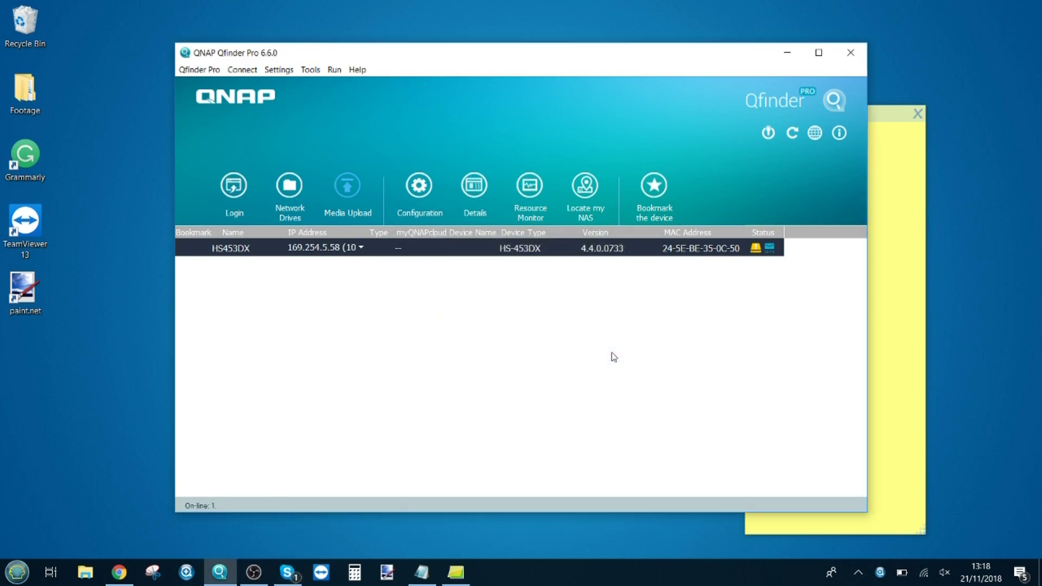
click(252, 573)
click(252, 573)
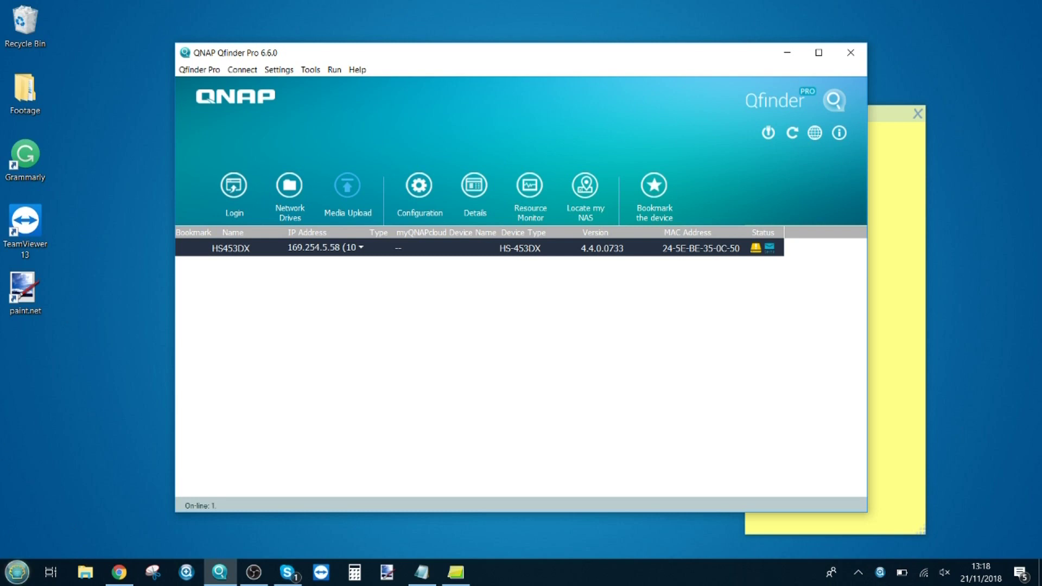
click(17, 572)
- In This PC, check the mapped NAS drives H:, N: and S:, settling on Hard Drive (H:)
click(243, 261)
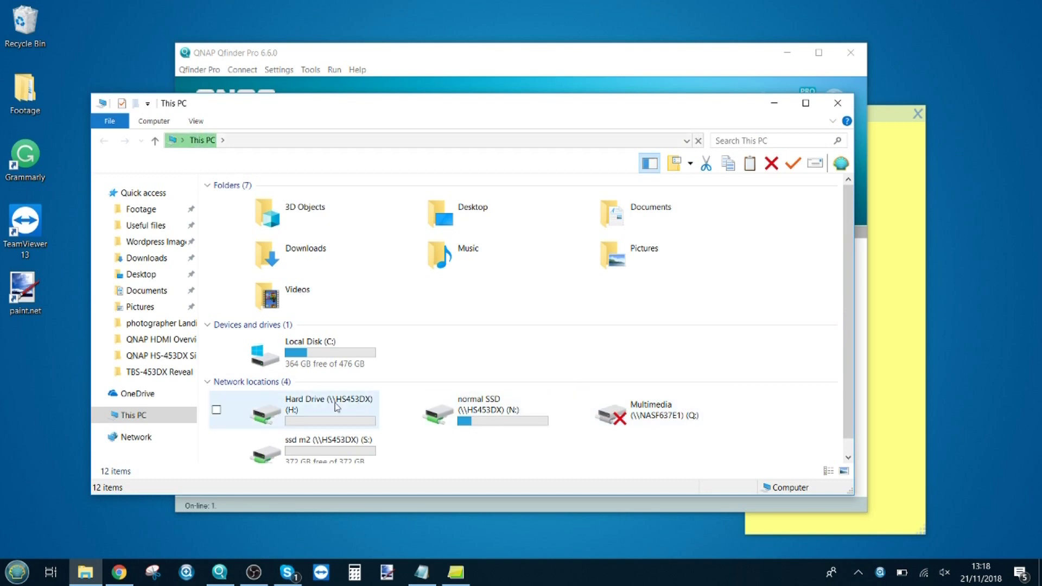
click(360, 407)
click(483, 411)
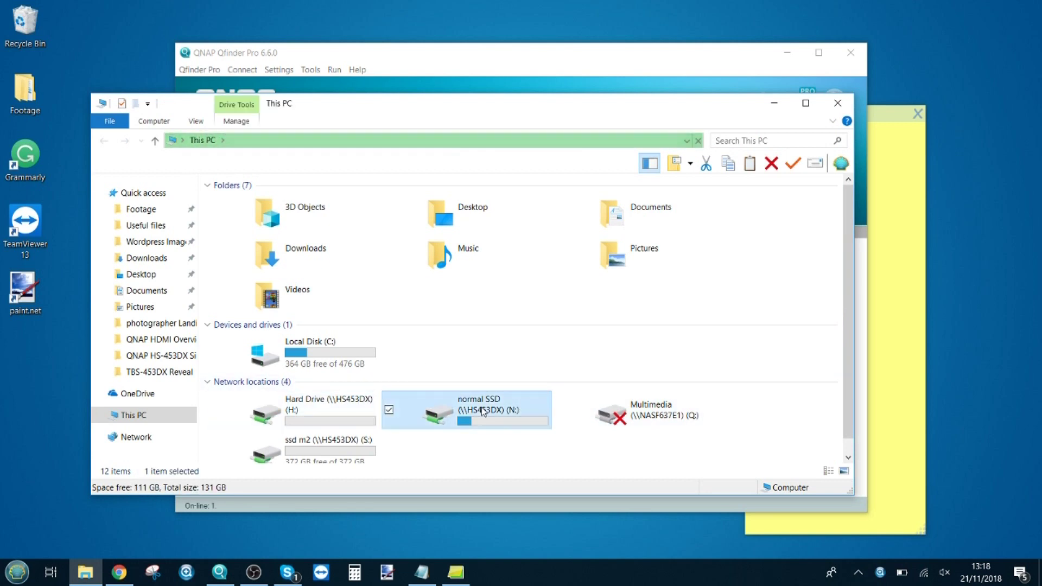
click(356, 448)
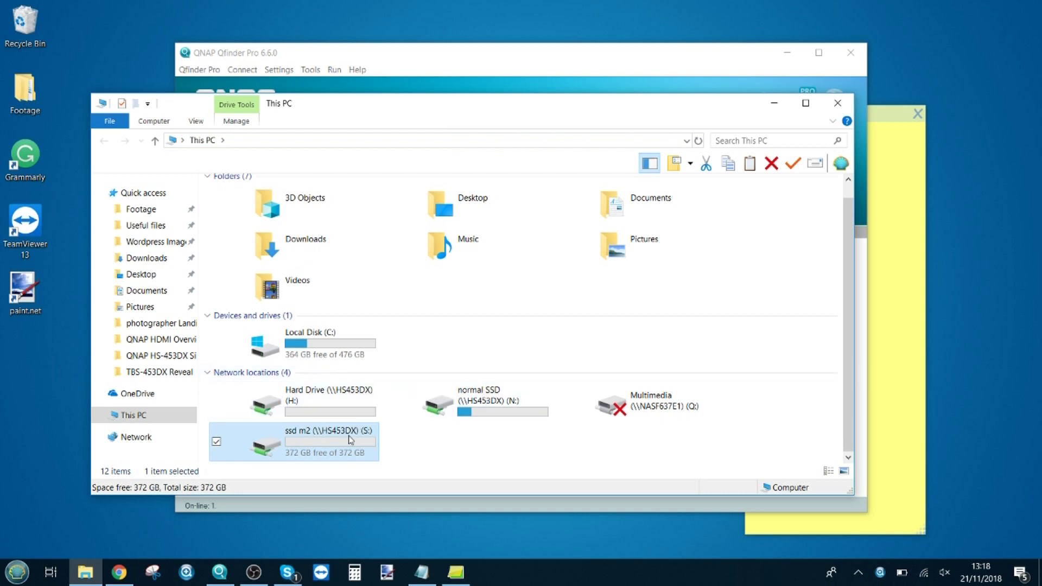
click(330, 398)
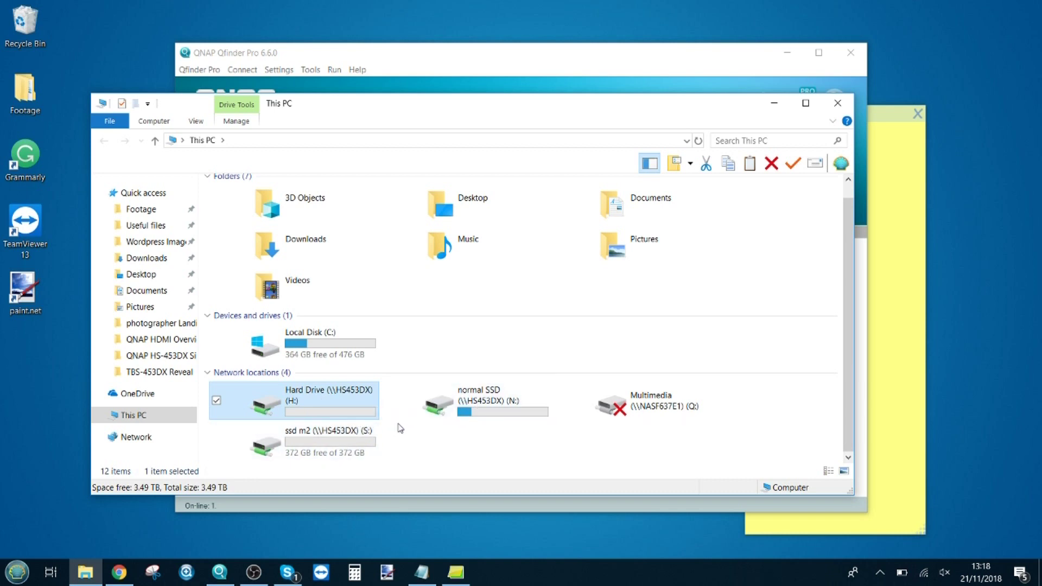
- Open the Hard Drive (H:) share, then search the Footage folder for '.wmv' files
double_click(307, 402)
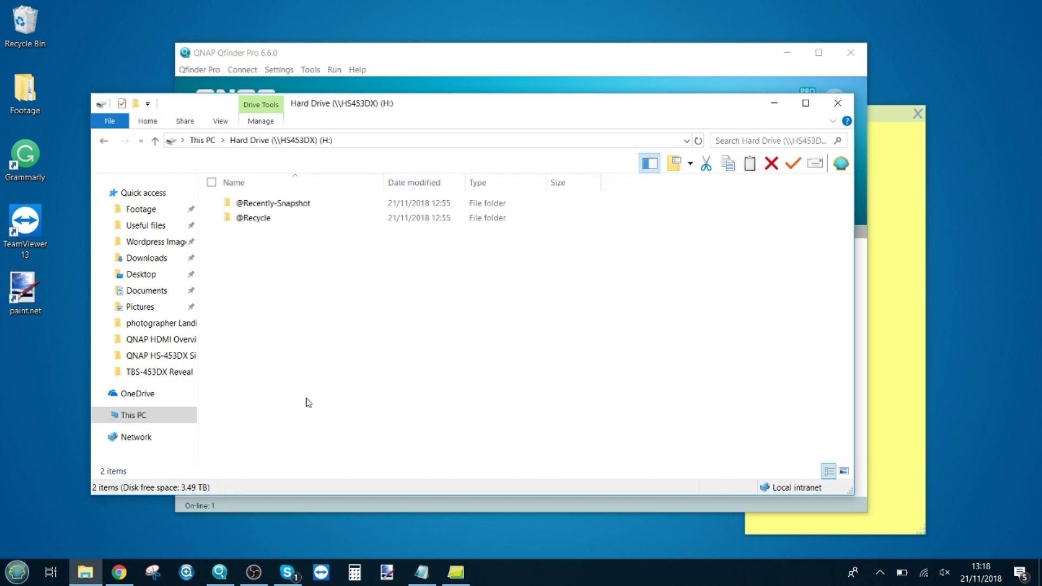
key(super)
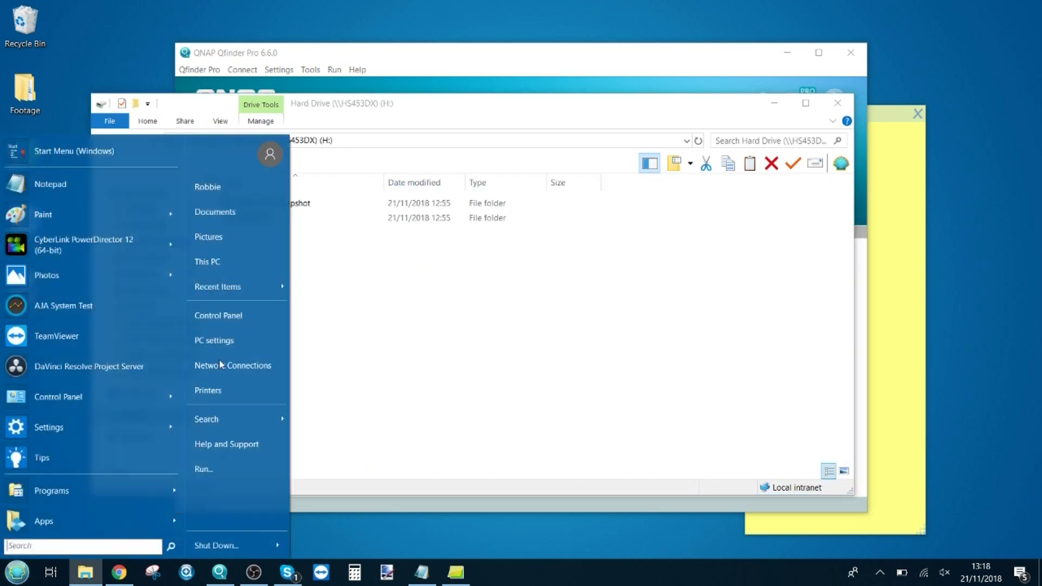
double_click(46, 95)
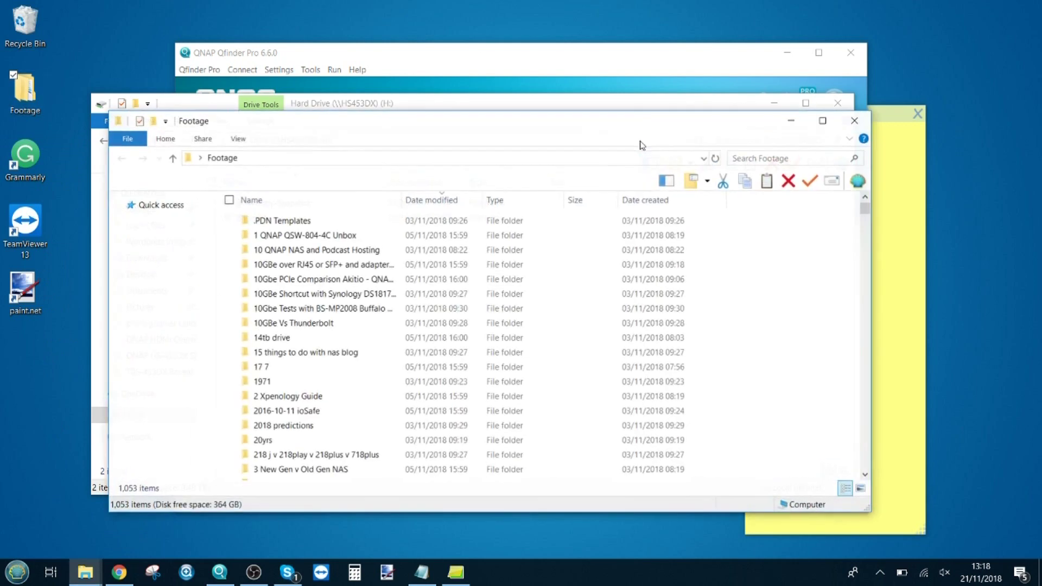
click(750, 158)
text(.wmv)
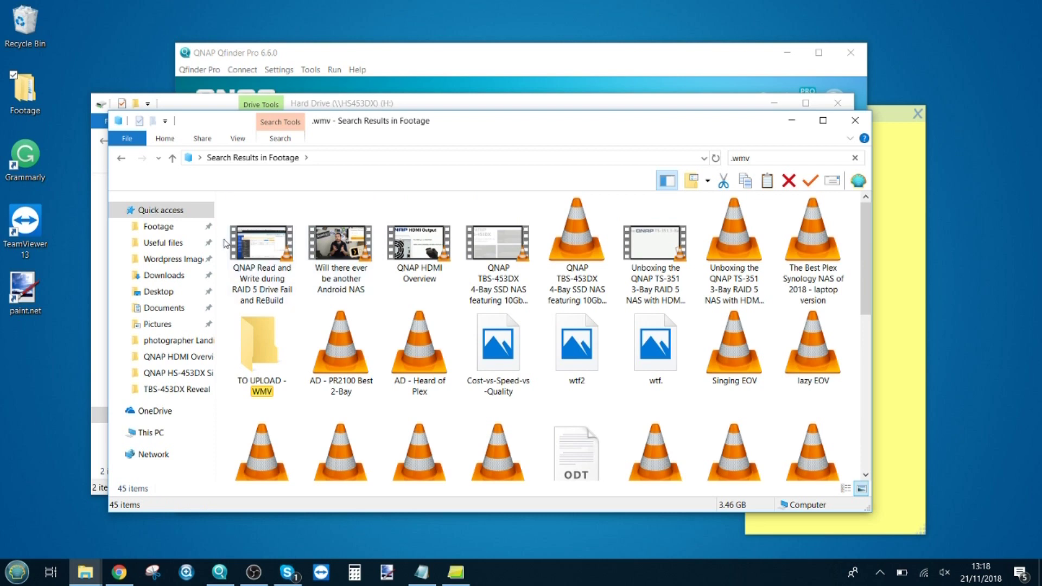
- Copy four WMV videos: Android NAS, QNAP HDMI Overview, TBS-453DX and TS-351 unboxing
click(357, 251)
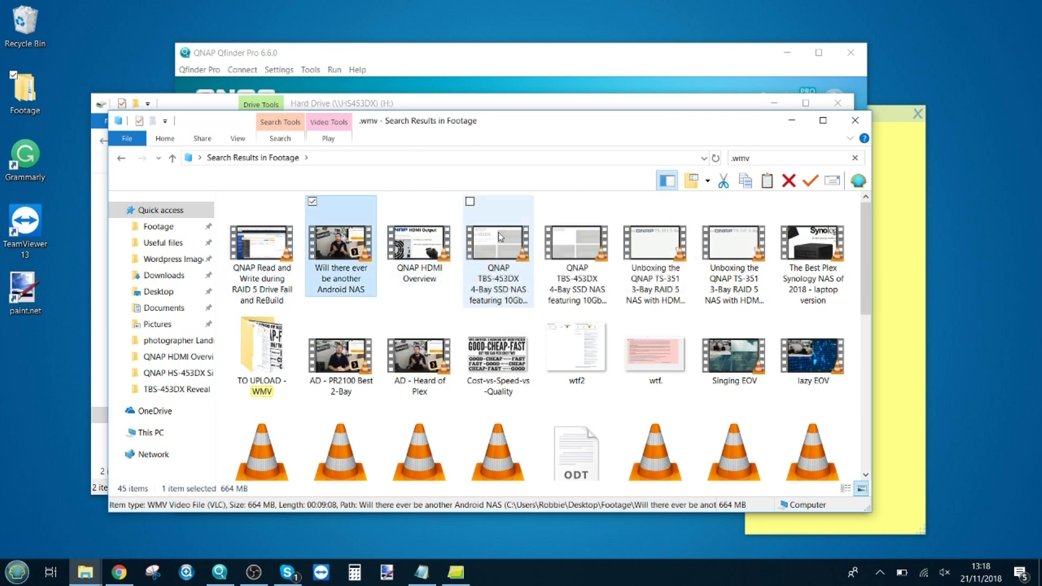
ctrl+click(434, 242)
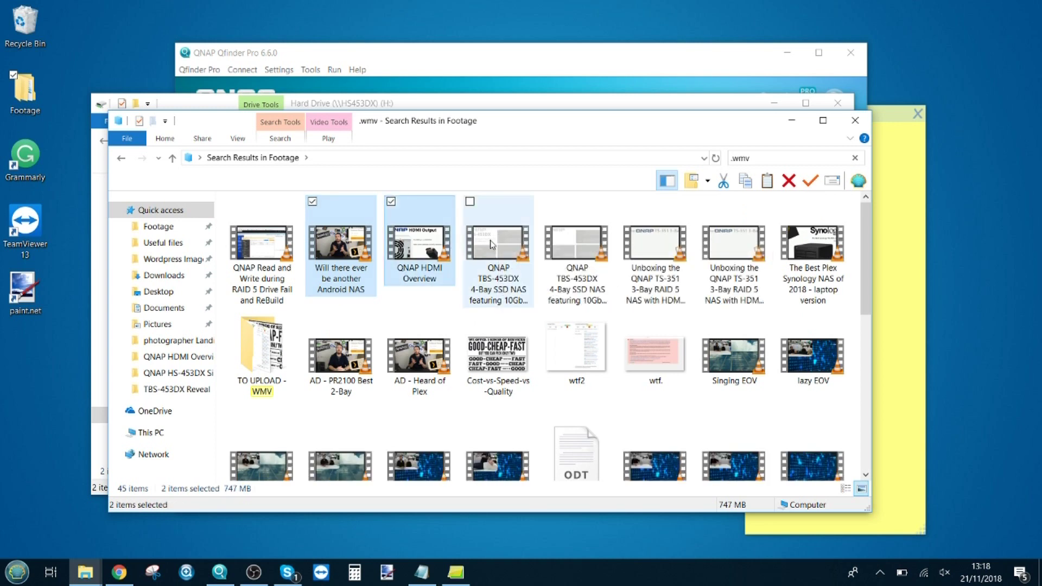
ctrl+click(509, 227)
ctrl+click(577, 223)
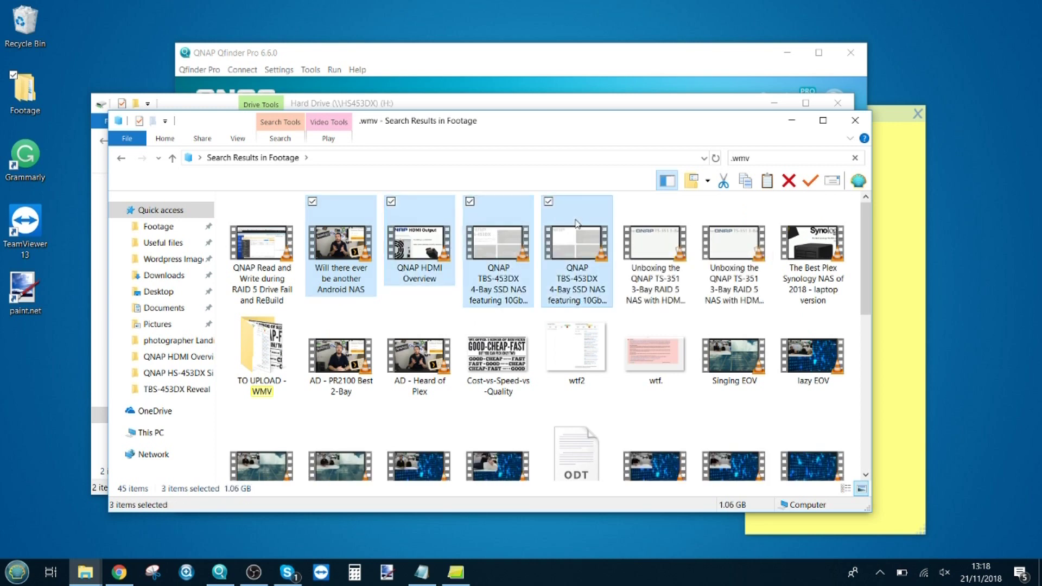
ctrl+click(577, 223)
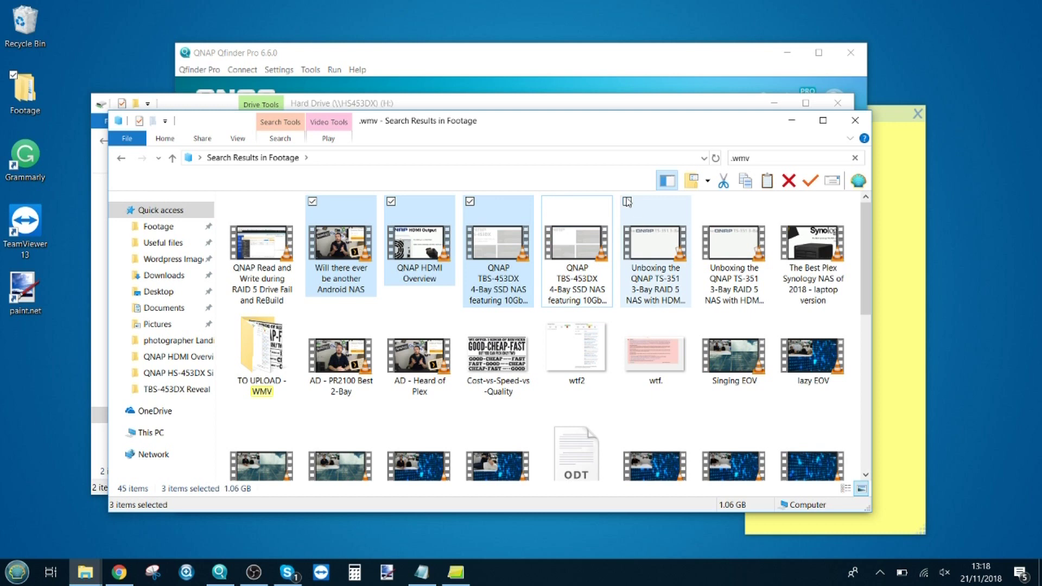
click(628, 202)
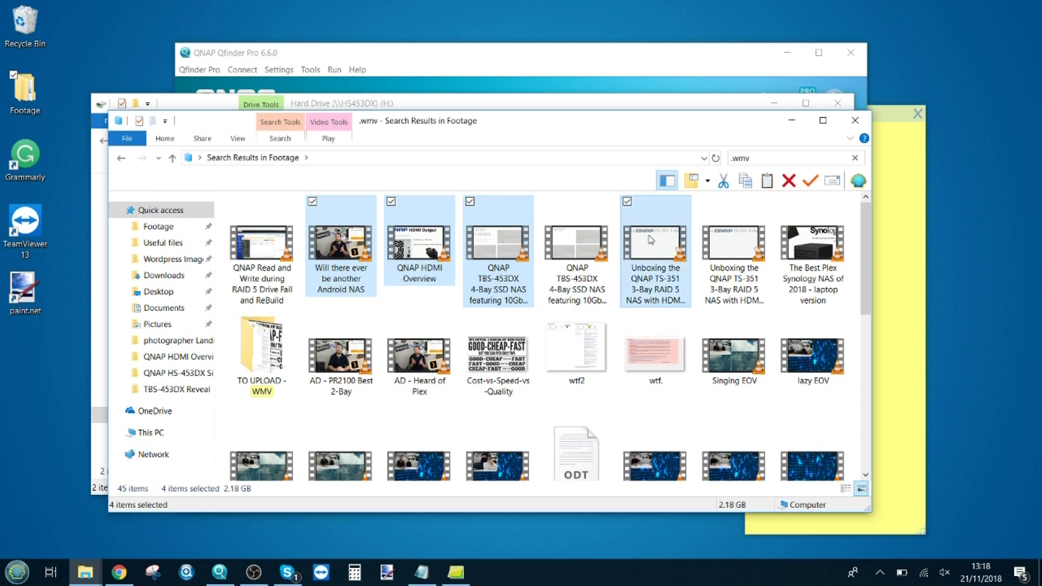
right_click(650, 241)
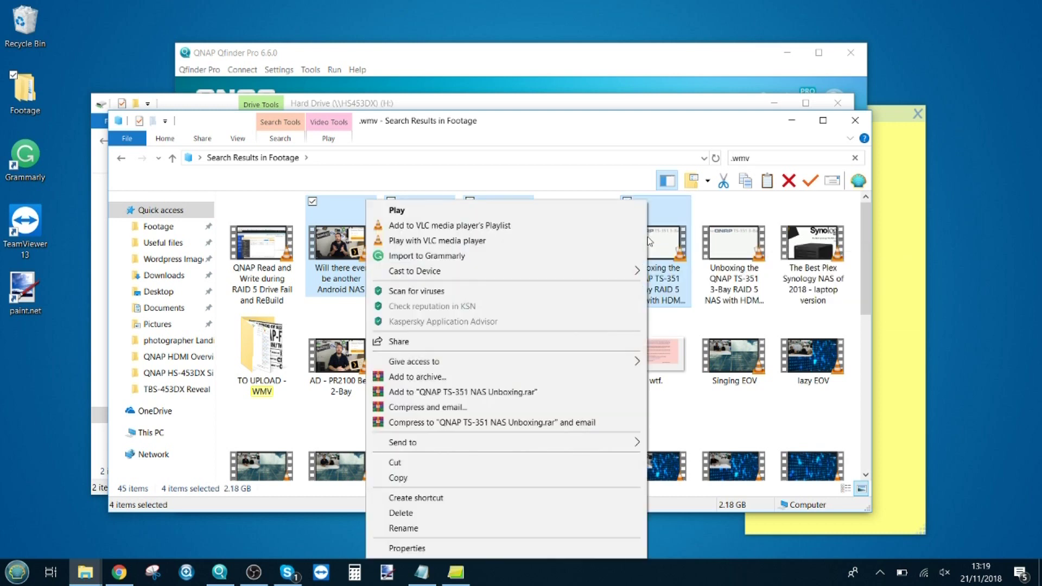
click(401, 477)
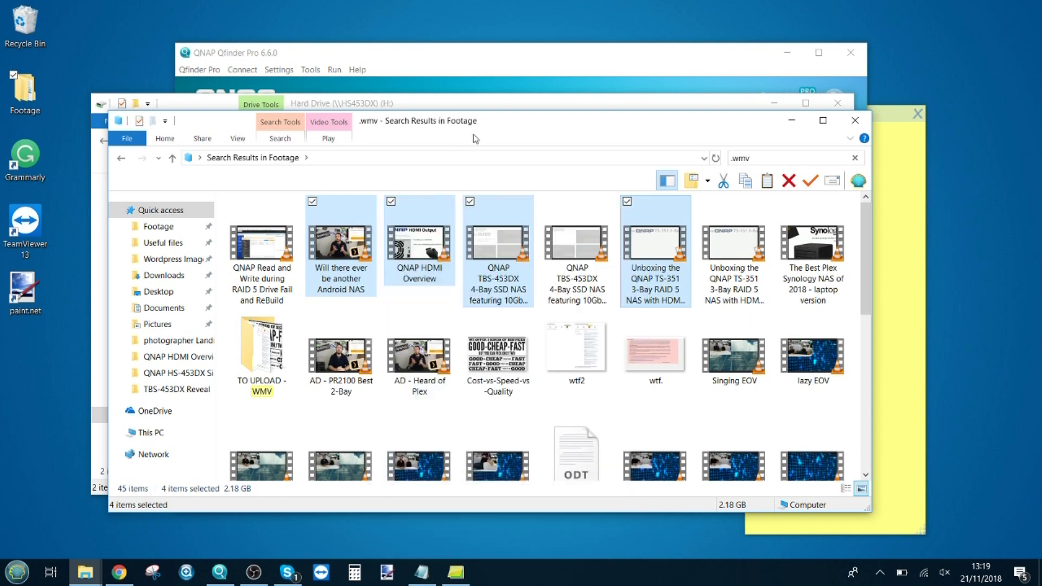
click(488, 106)
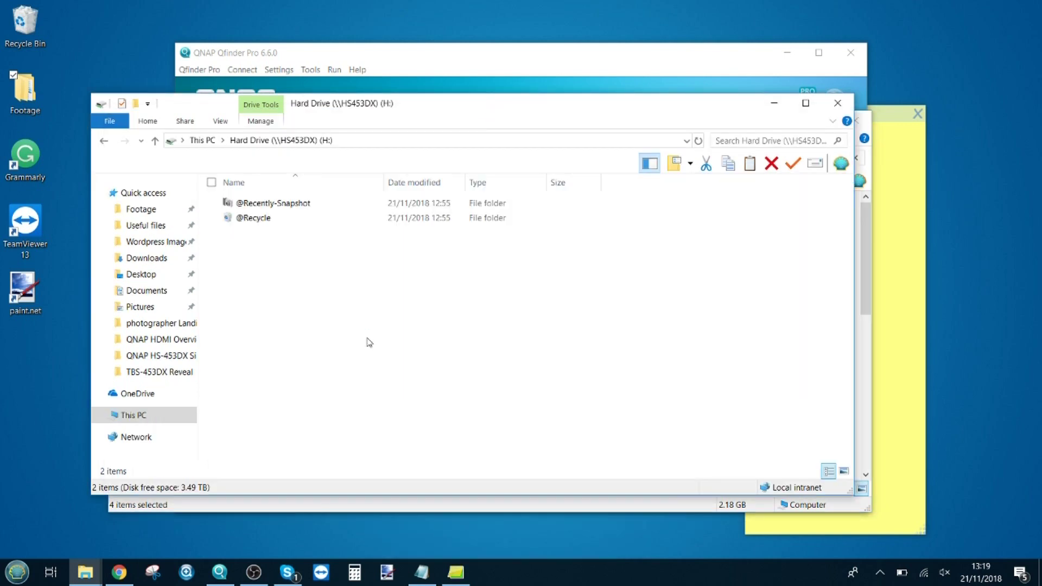
- Paste the four WMV videos onto Hard Drive (H:) and clear the selection
key(ctrl+v)
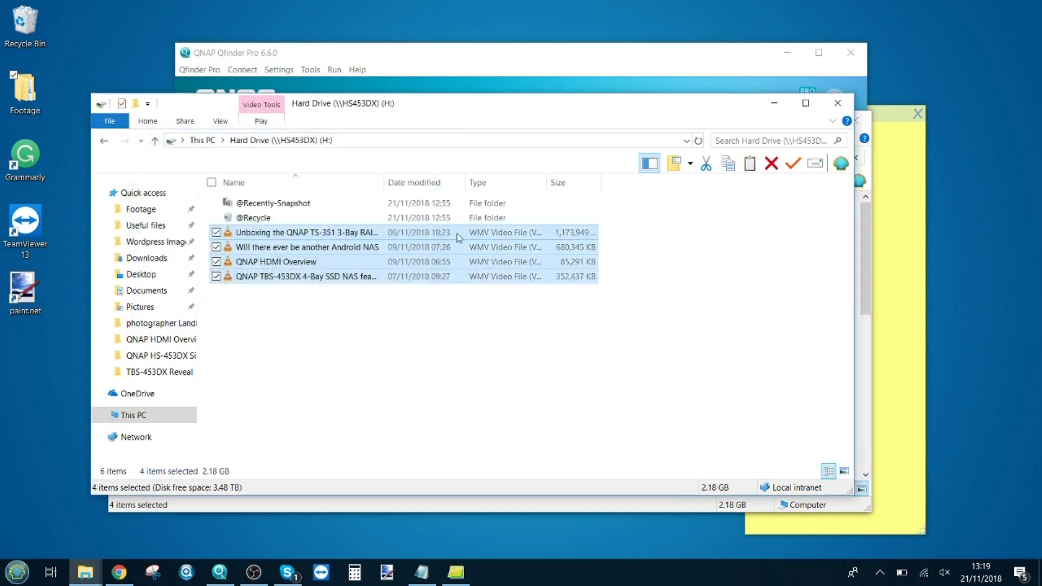
click(421, 315)
click(16, 572)
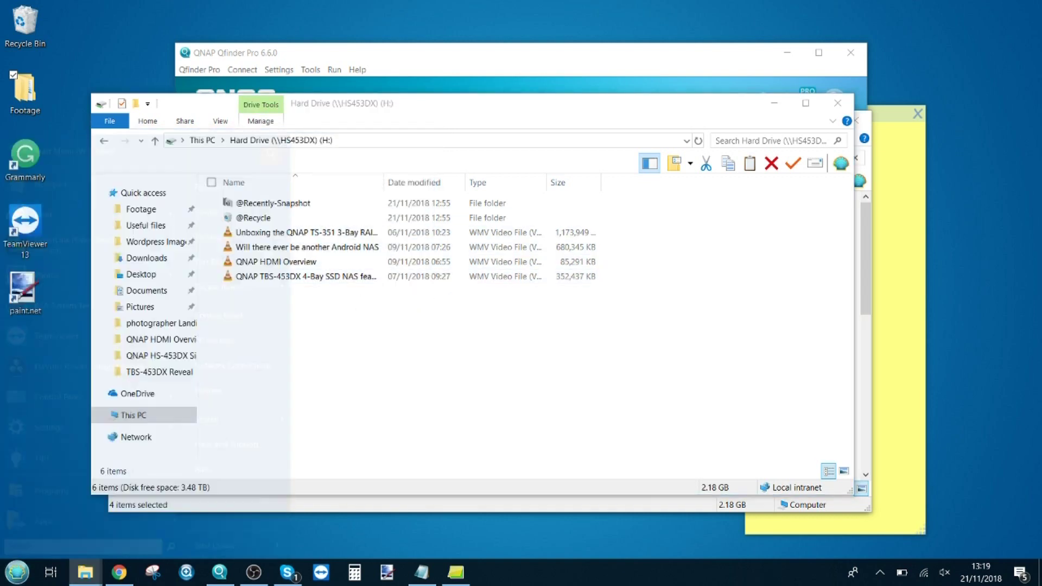
- Launch PowerDirector 12 in the full feature editor and delete every clip from the media library
click(111, 237)
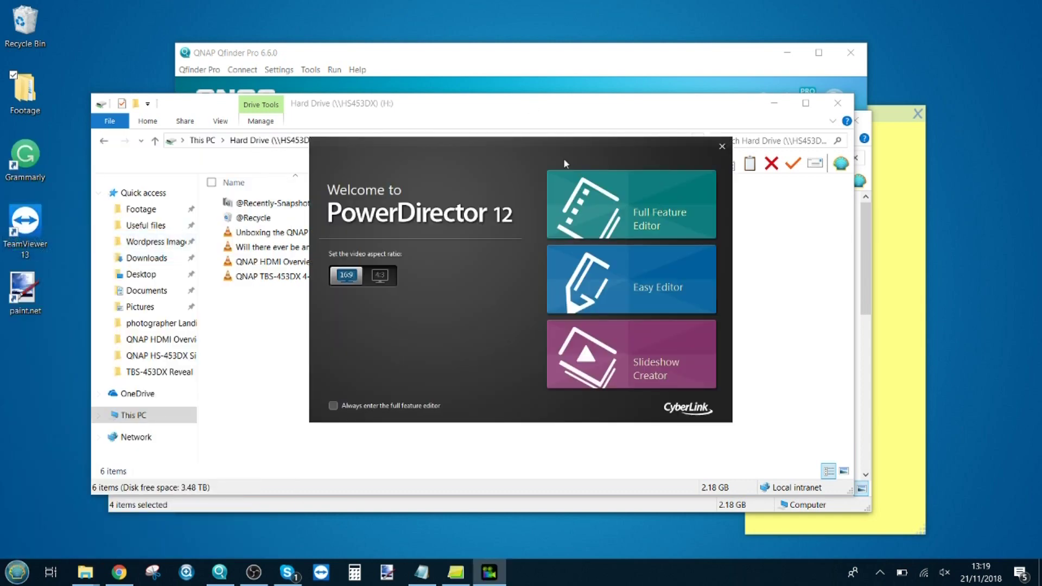
click(611, 185)
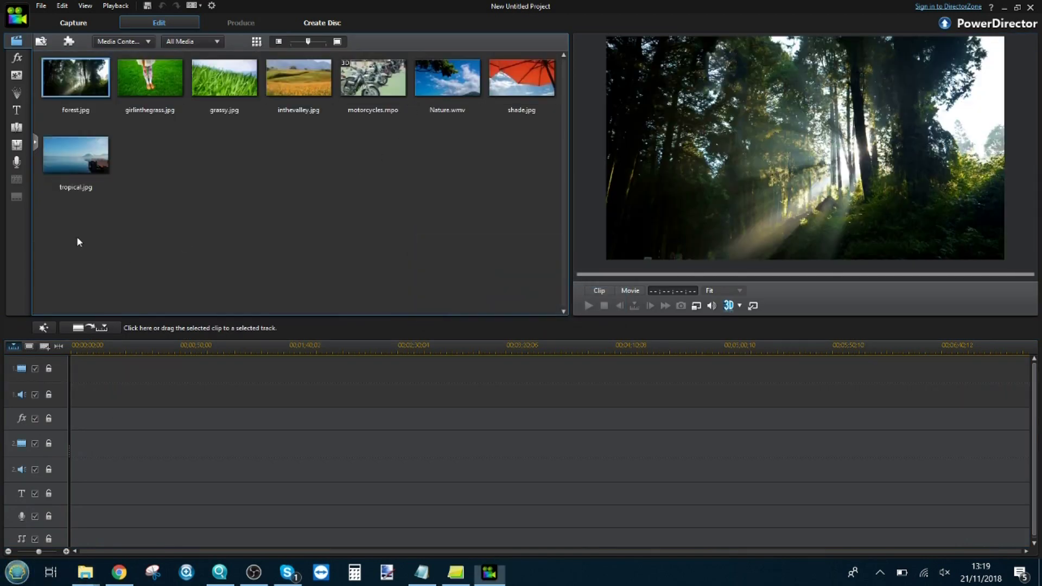
drag(77, 236, 512, 61)
key(Delete)
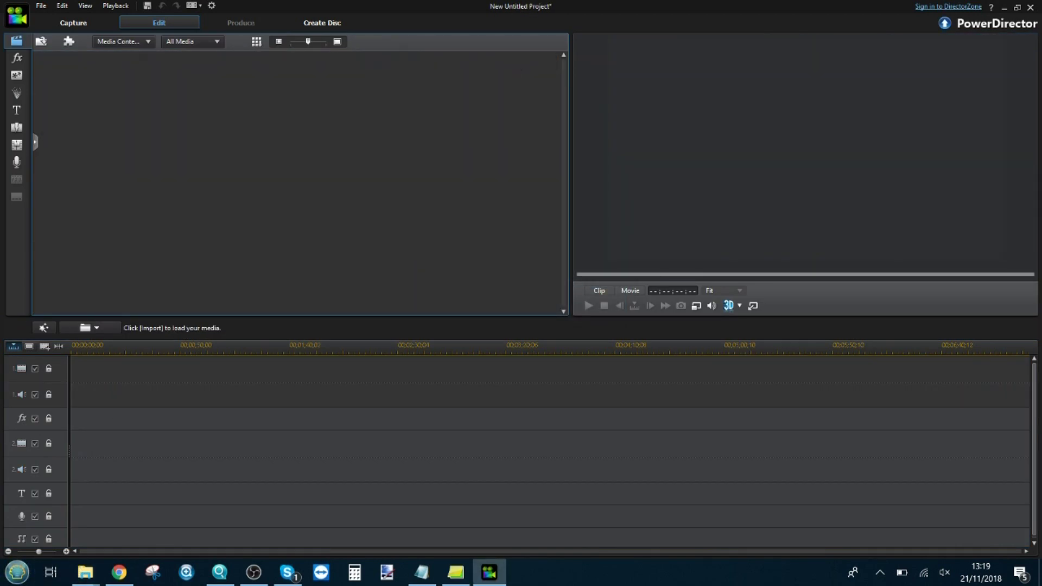
mouse_move(85, 573)
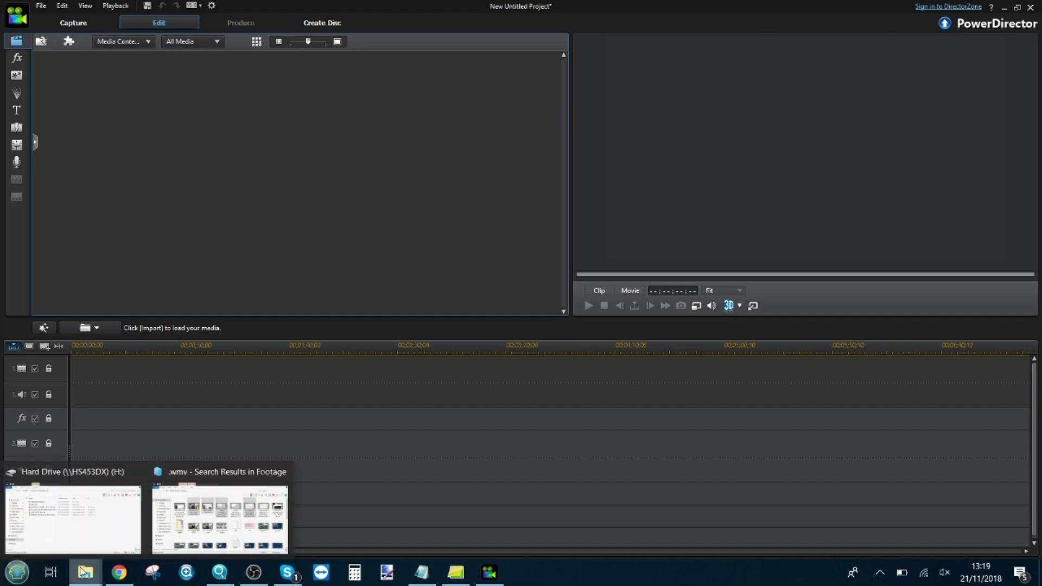
click(117, 510)
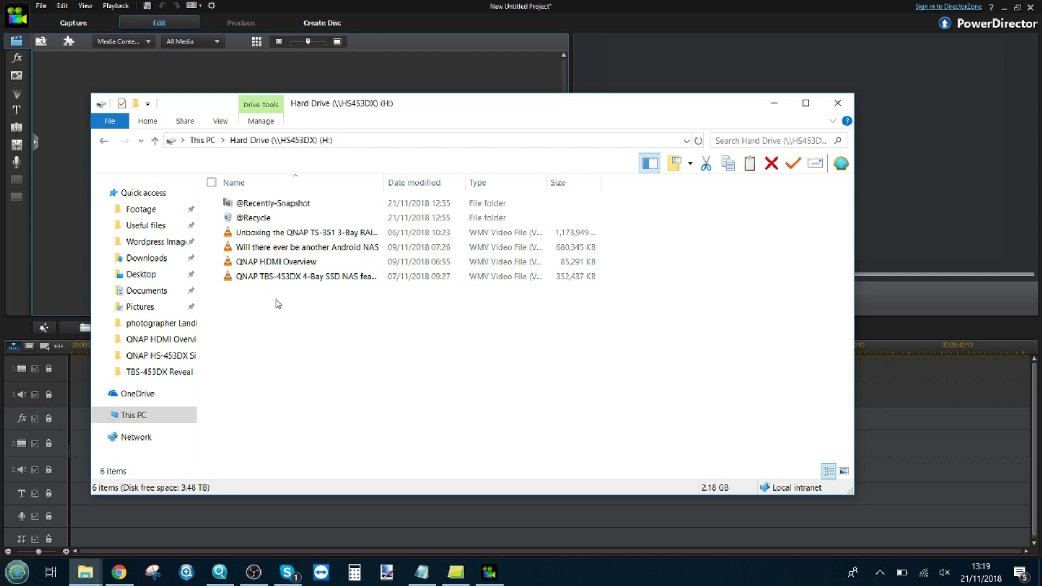
- Check the network connections list, close it, and select all four WMV videos on the NAS
click(17, 572)
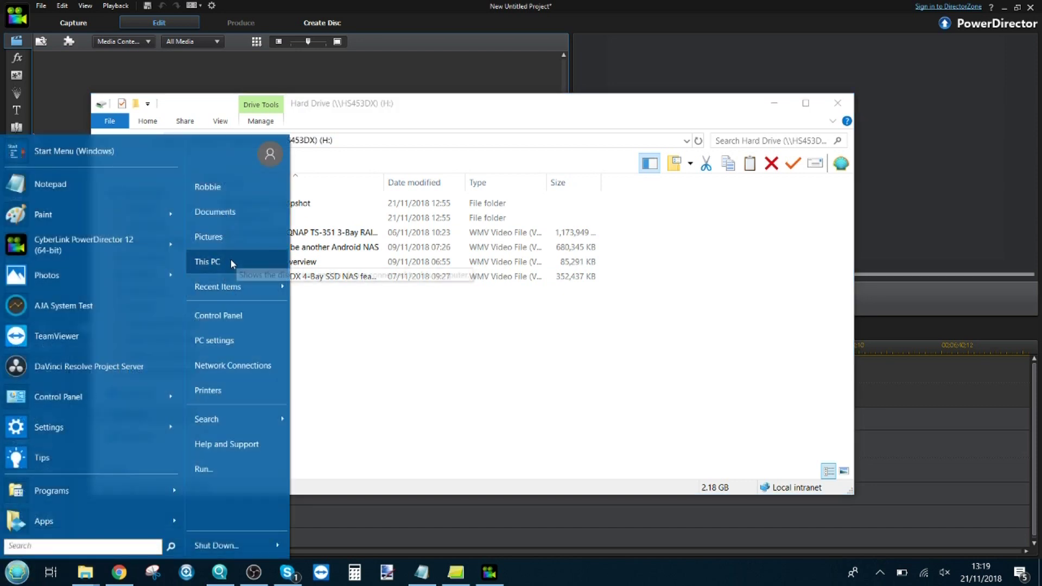
click(226, 364)
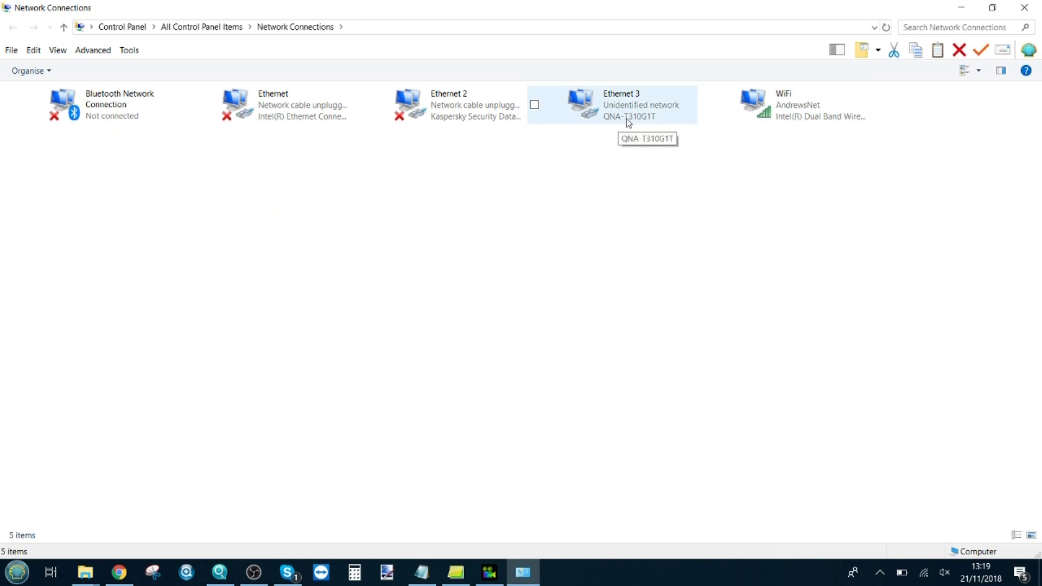
click(1034, 5)
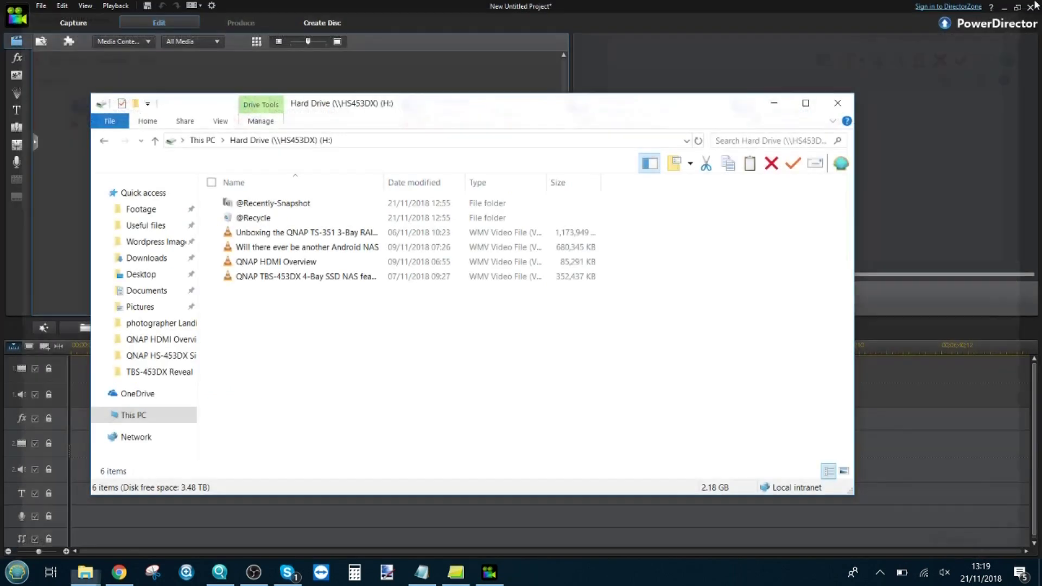
drag(293, 328, 286, 82)
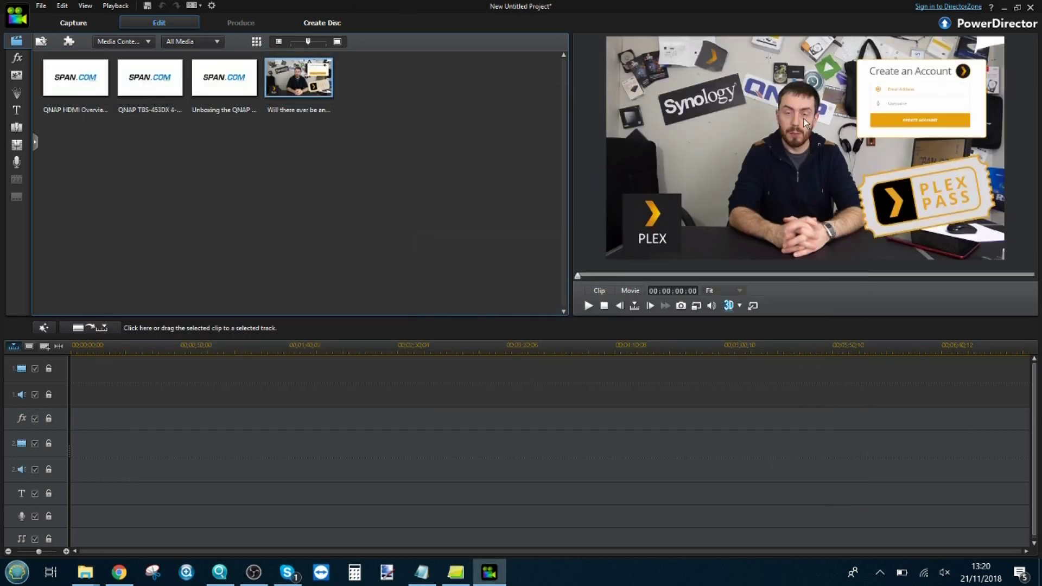
- Put the Android NAS clip top-left on track 1 and the unboxing clip bottom-right on track 2
drag(302, 81, 74, 399)
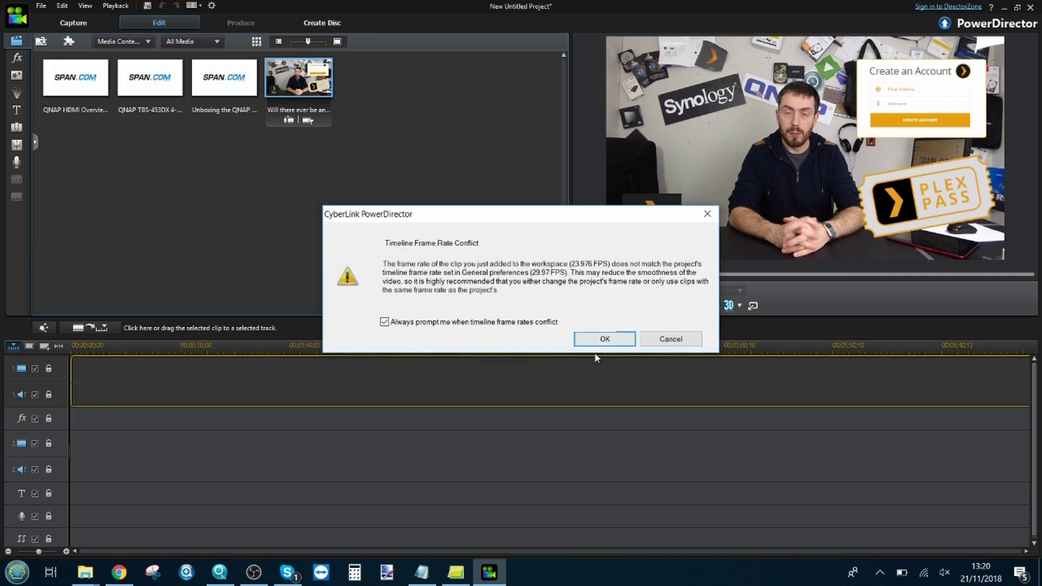
click(603, 342)
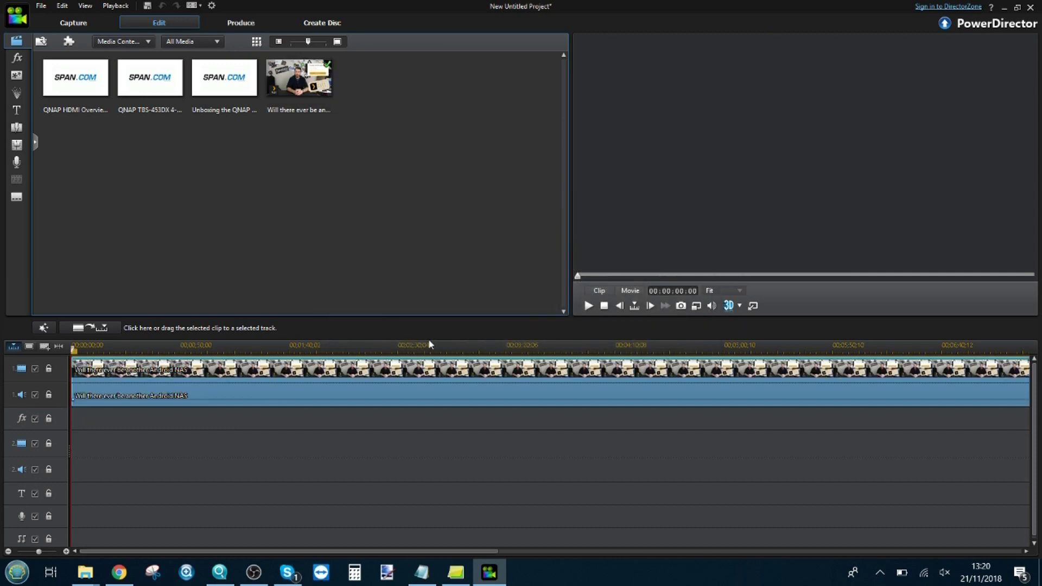
click(428, 344)
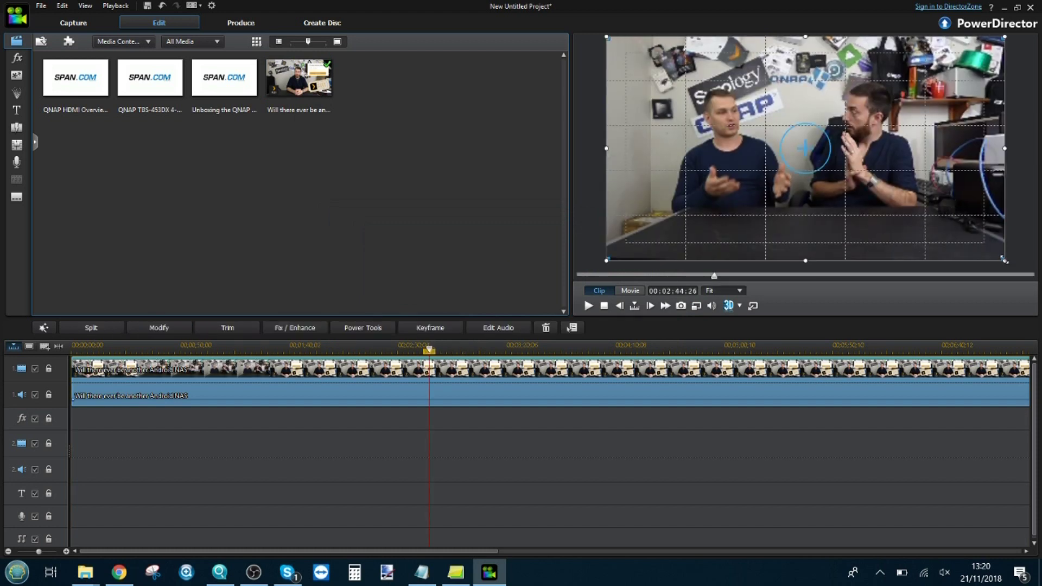
drag(1004, 261, 791, 142)
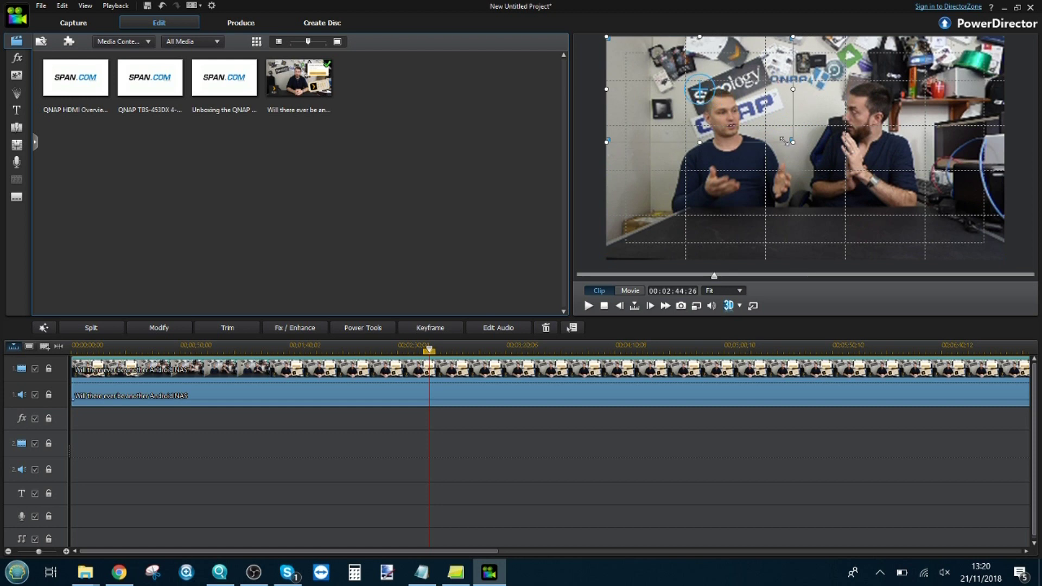
drag(234, 89, 100, 468)
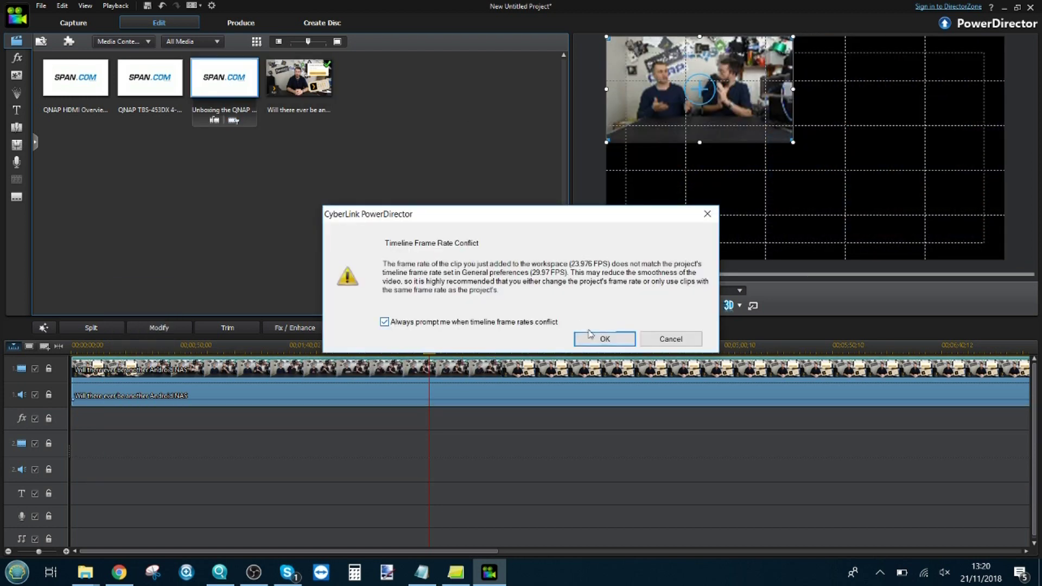
click(588, 338)
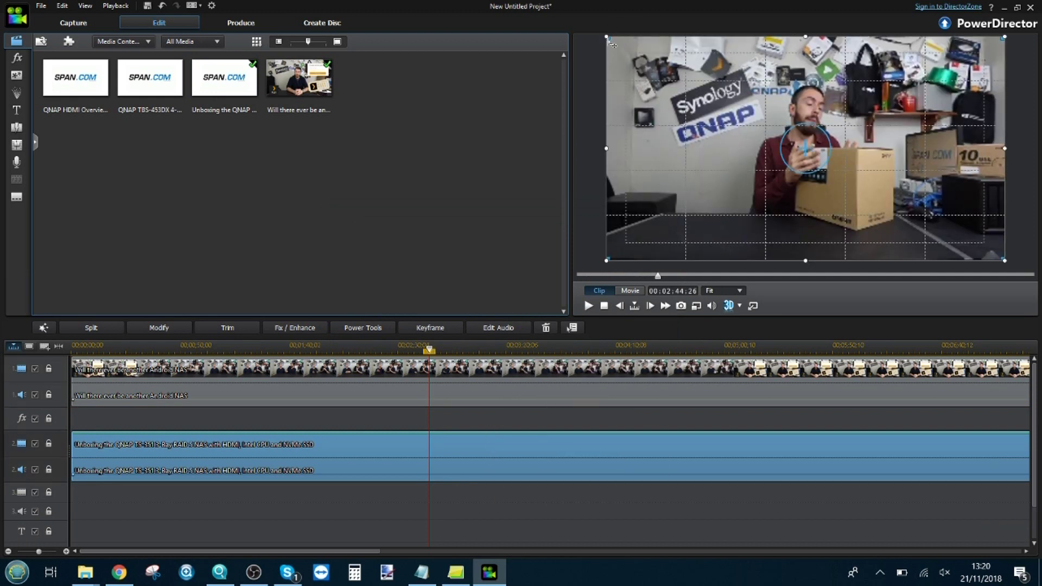
drag(608, 38, 804, 147)
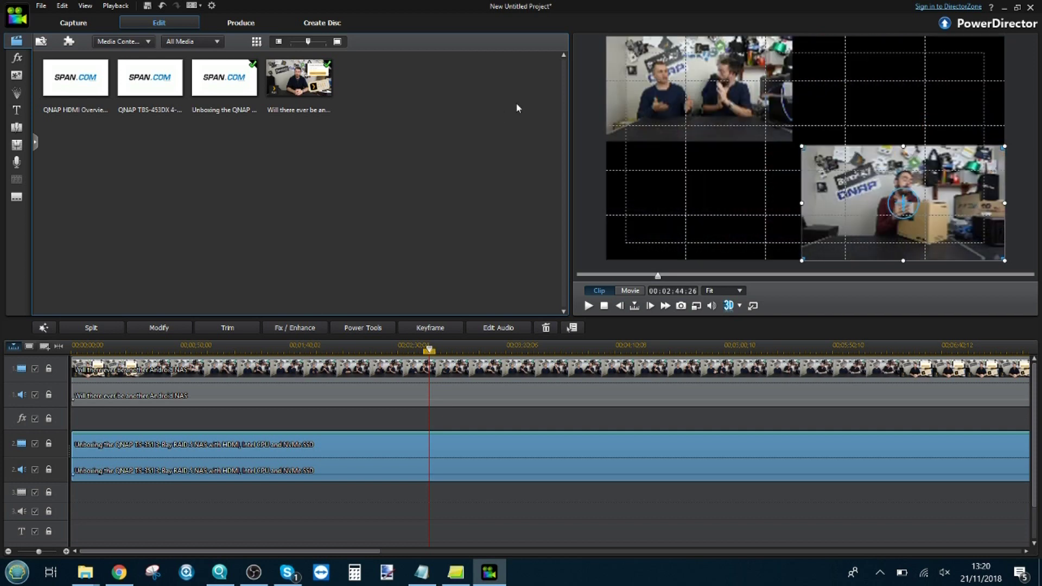
- Add the TBS-453DX clip to track 3 and shrink it into the bottom-left quarter
drag(147, 87, 106, 509)
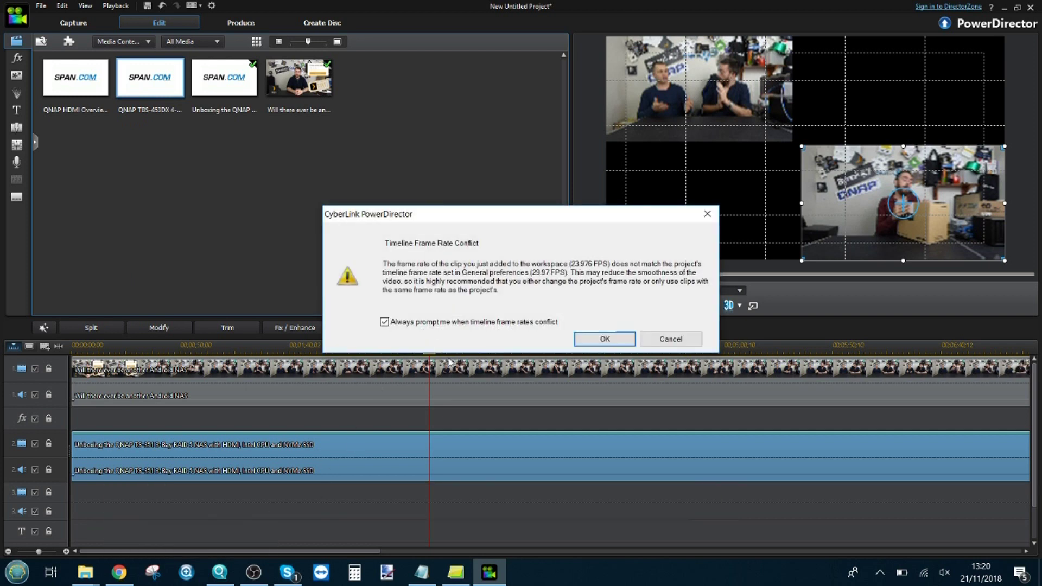
click(658, 339)
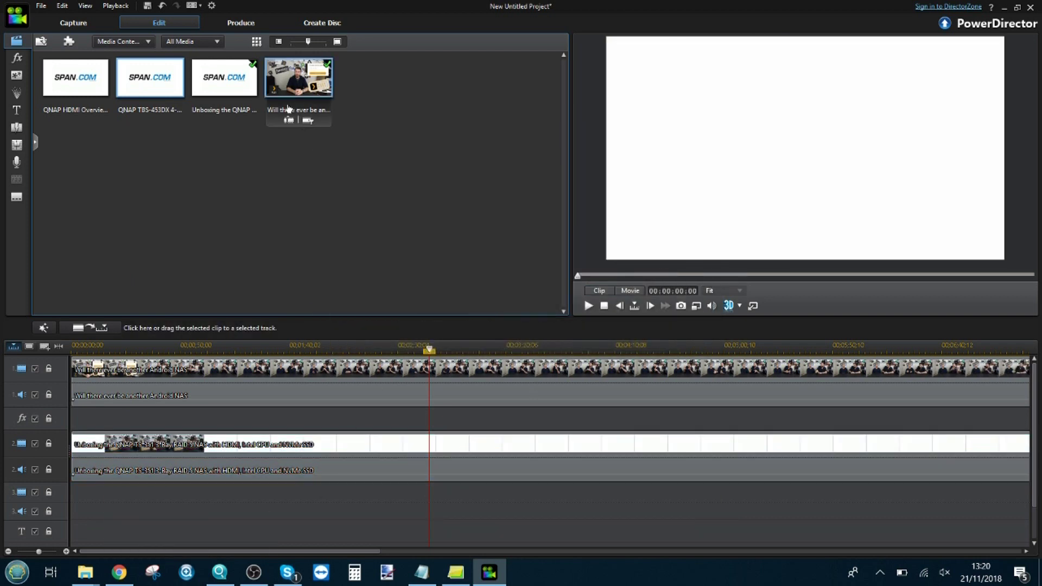
drag(181, 79, 70, 511)
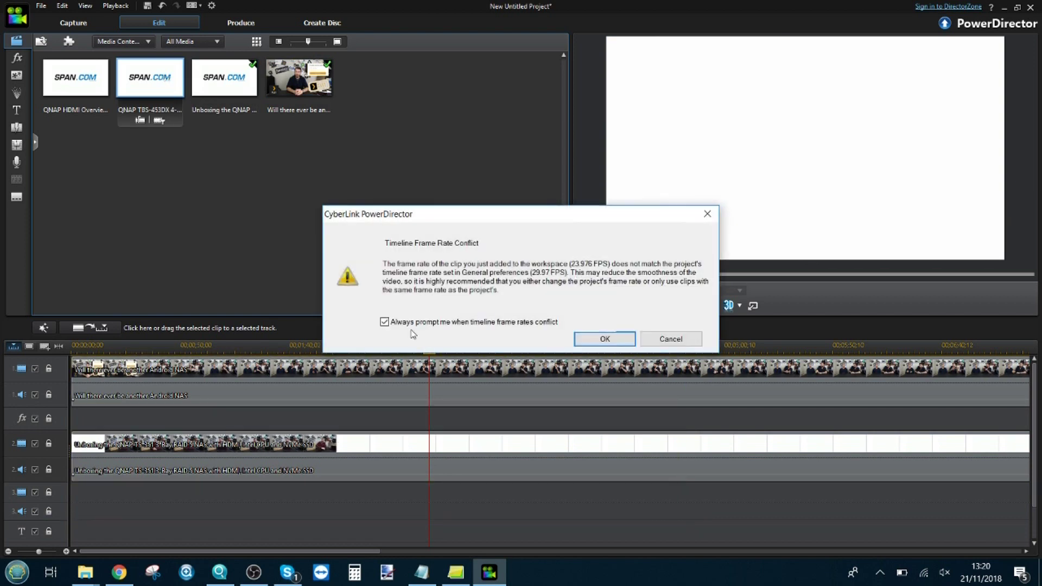
click(597, 339)
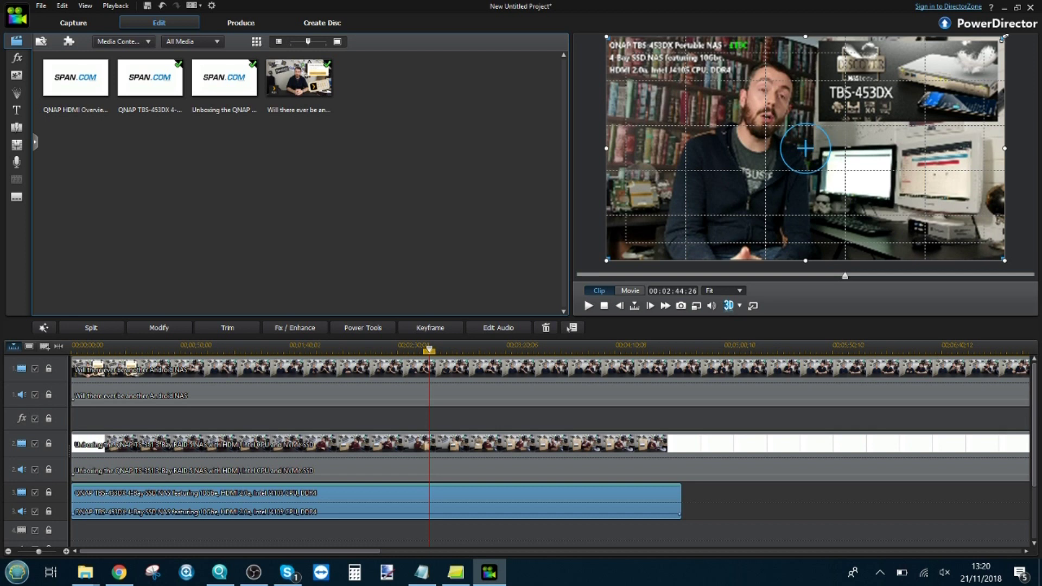
drag(1004, 36, 719, 161)
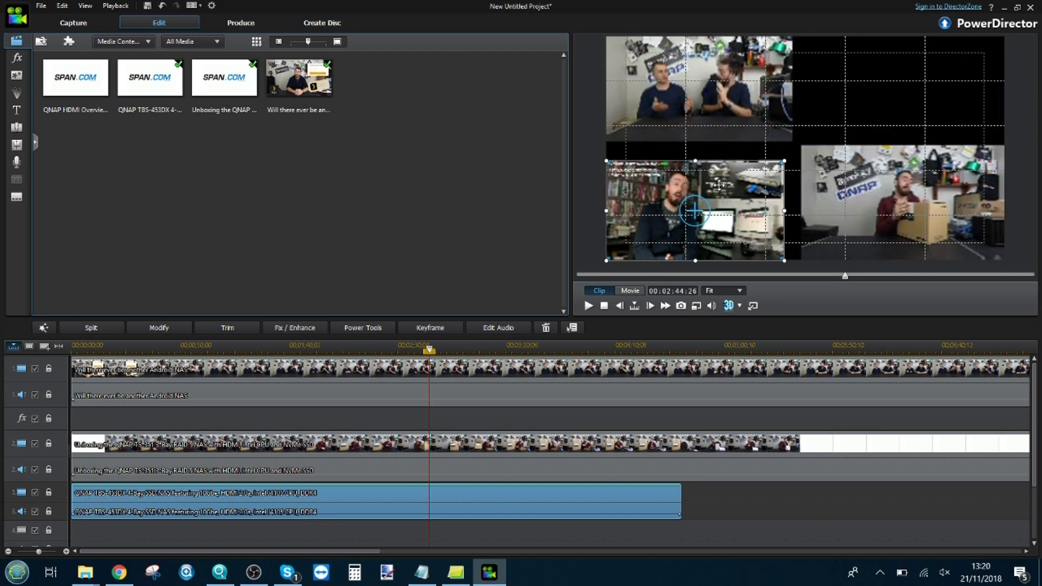
drag(719, 185, 732, 171)
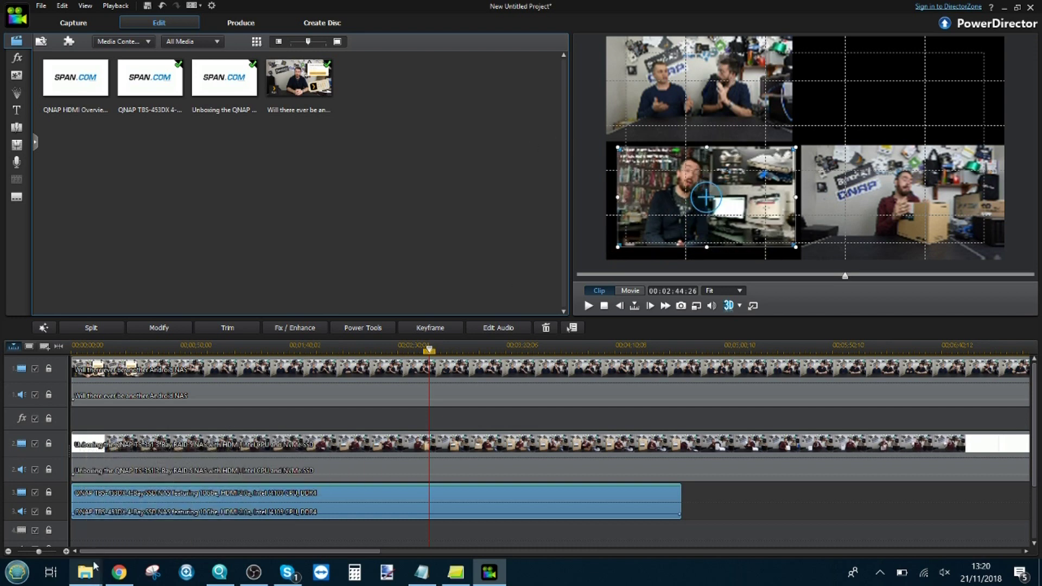
mouse_move(85, 572)
mouse_move(143, 518)
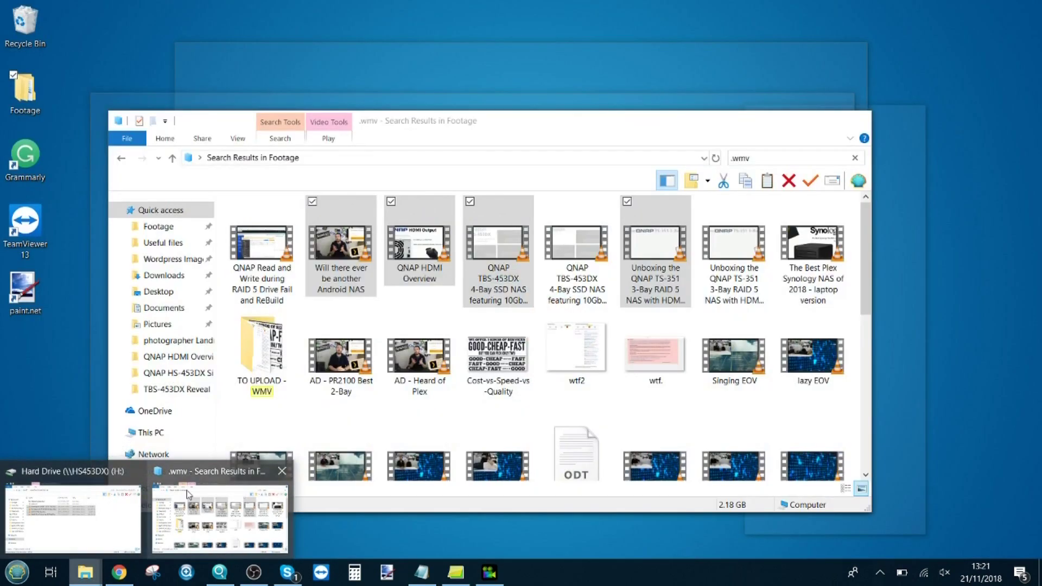
- Place the QNAP HDMI Overview clip on track 4, fit it top-right, and preview the composite
click(220, 515)
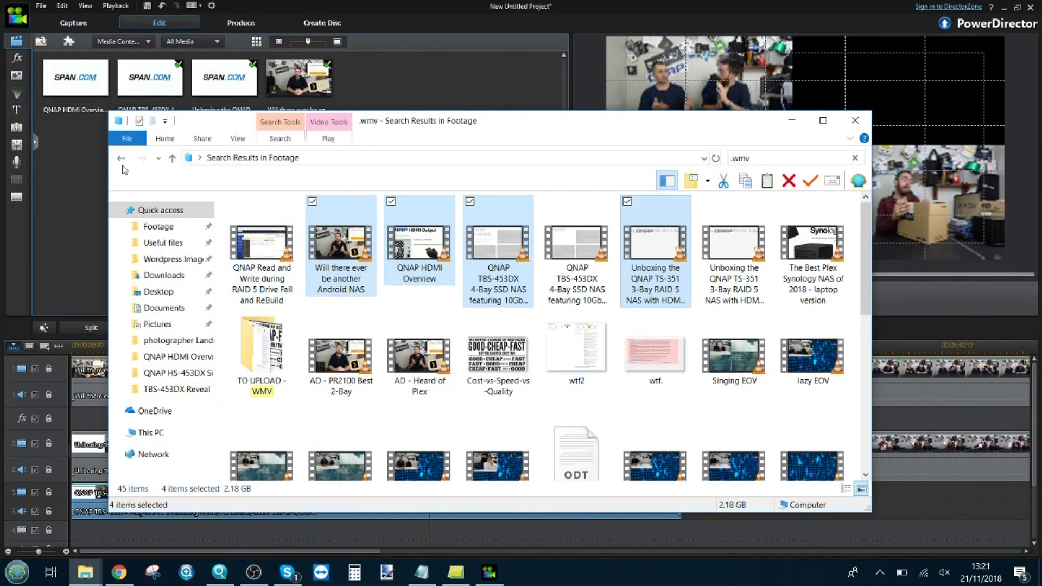
click(95, 91)
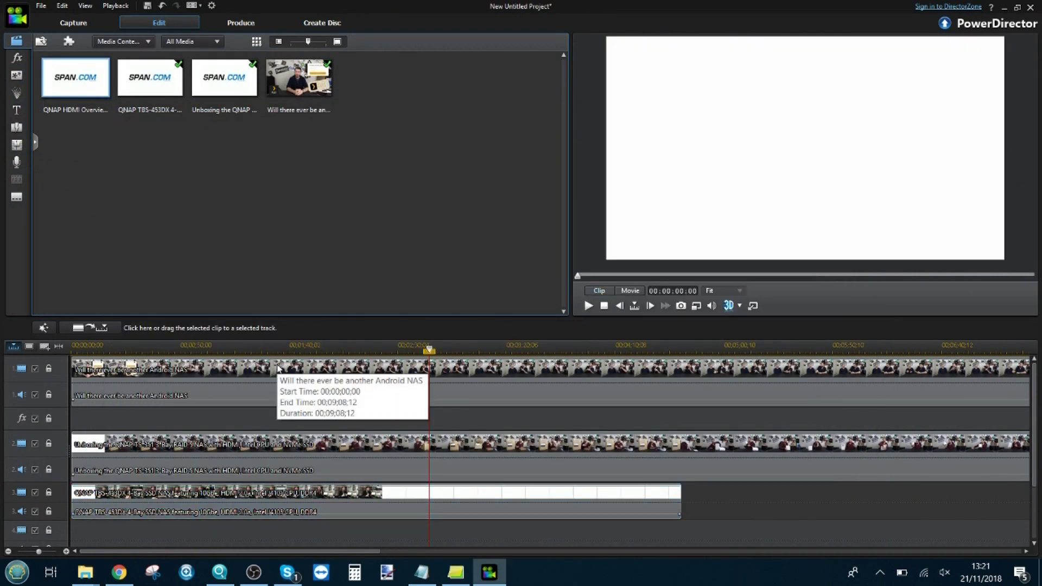
scroll(277, 368, down, 1)
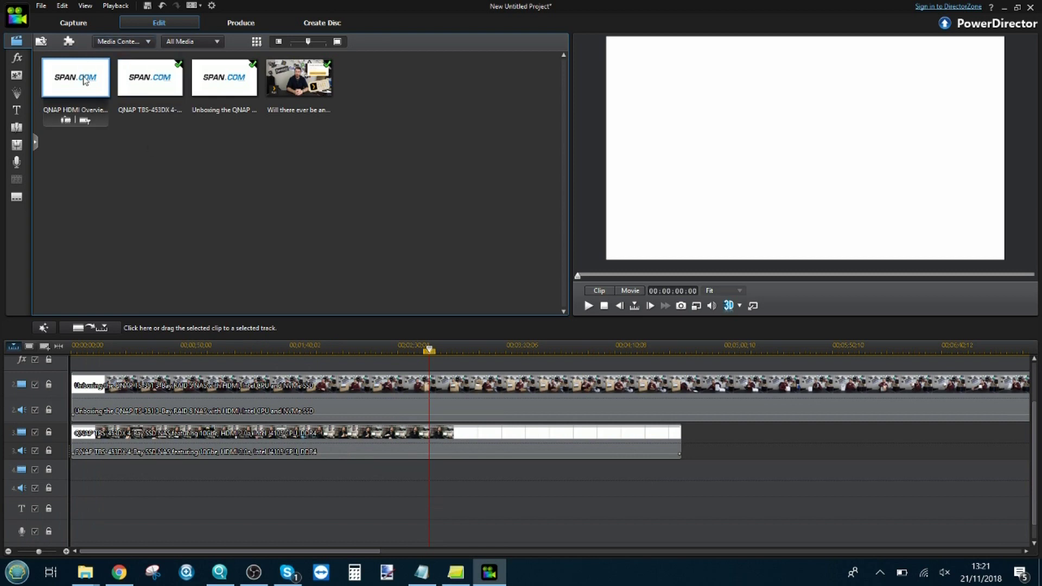
drag(84, 81, 70, 488)
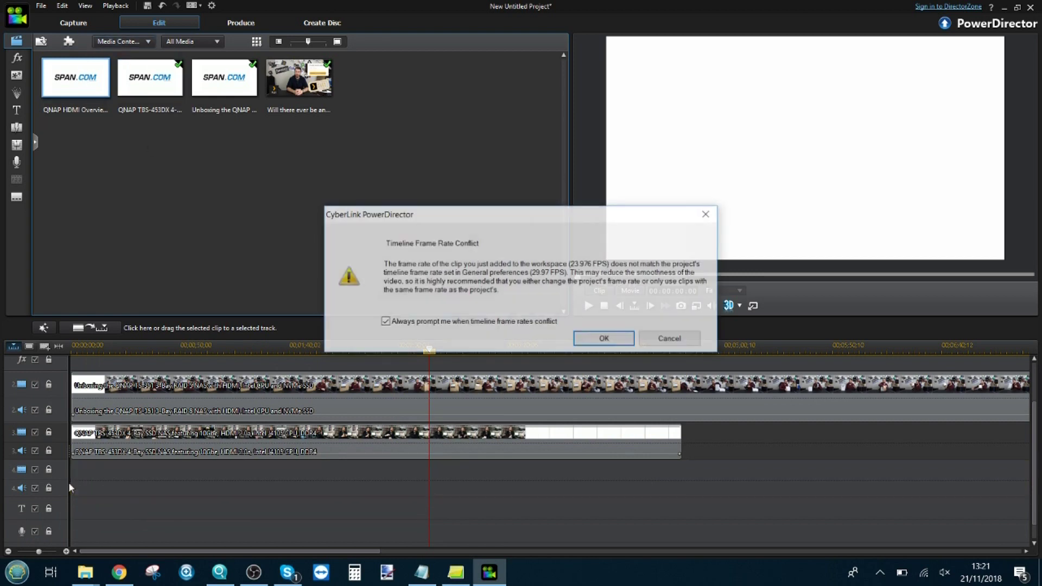
click(602, 338)
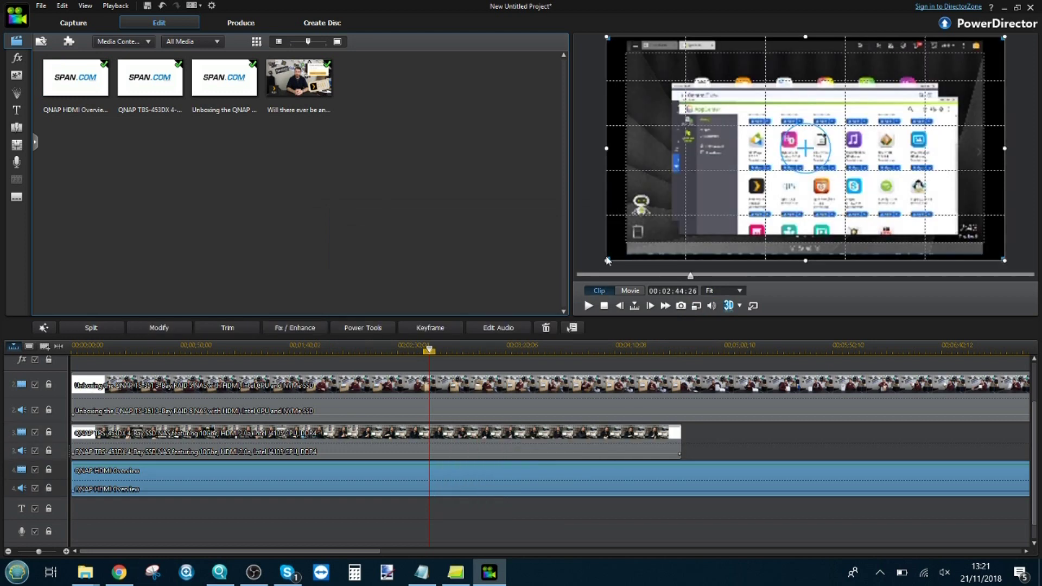
drag(607, 261, 829, 87)
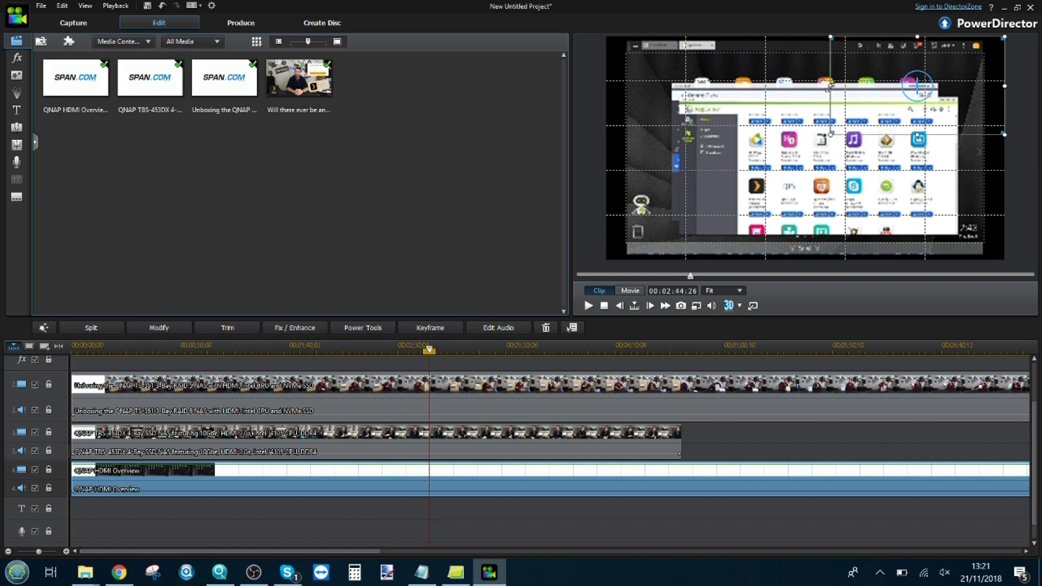
drag(830, 82, 830, 85)
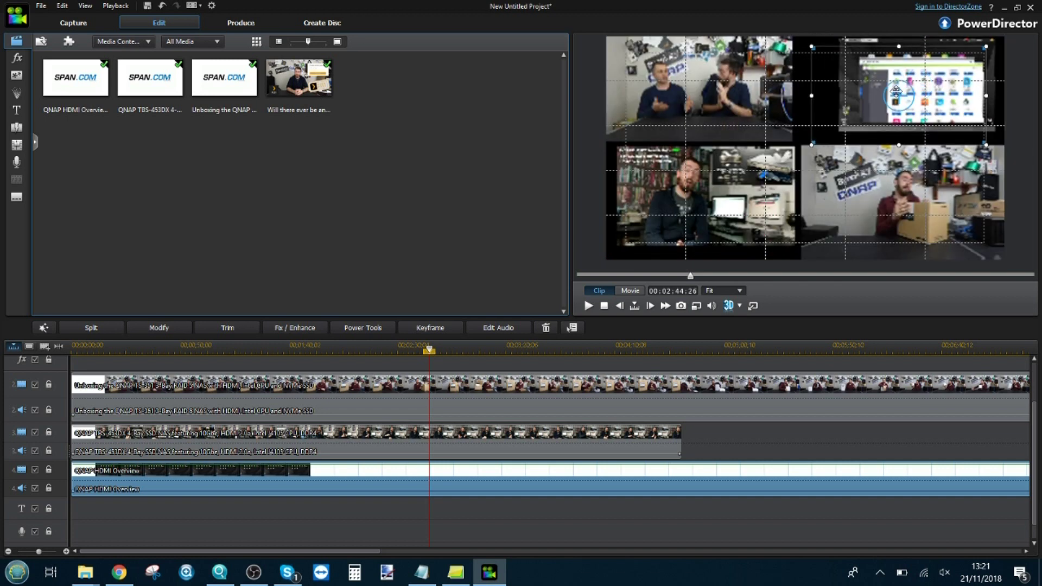
drag(896, 91, 895, 88)
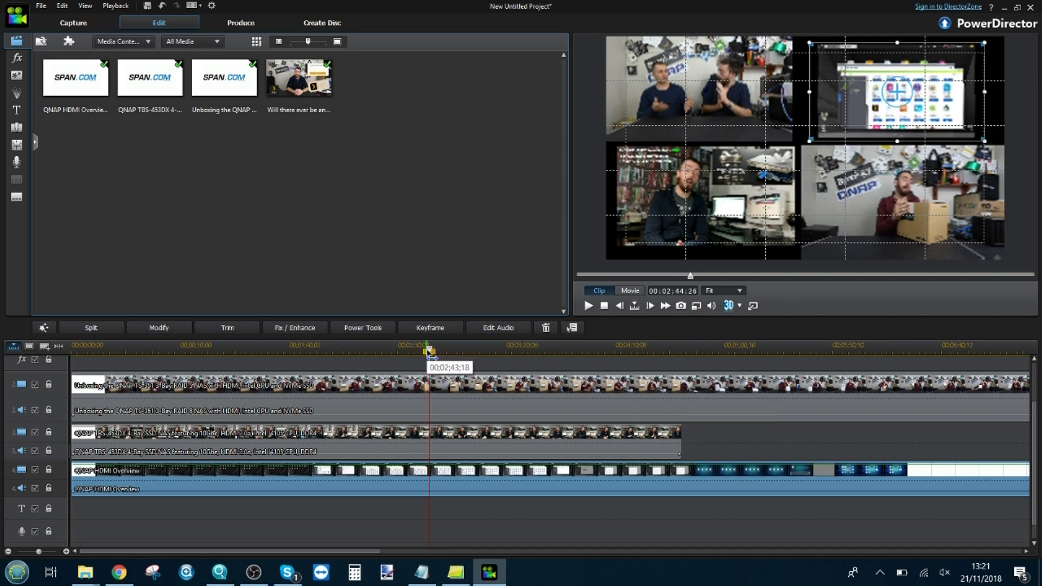
drag(431, 351, 438, 352)
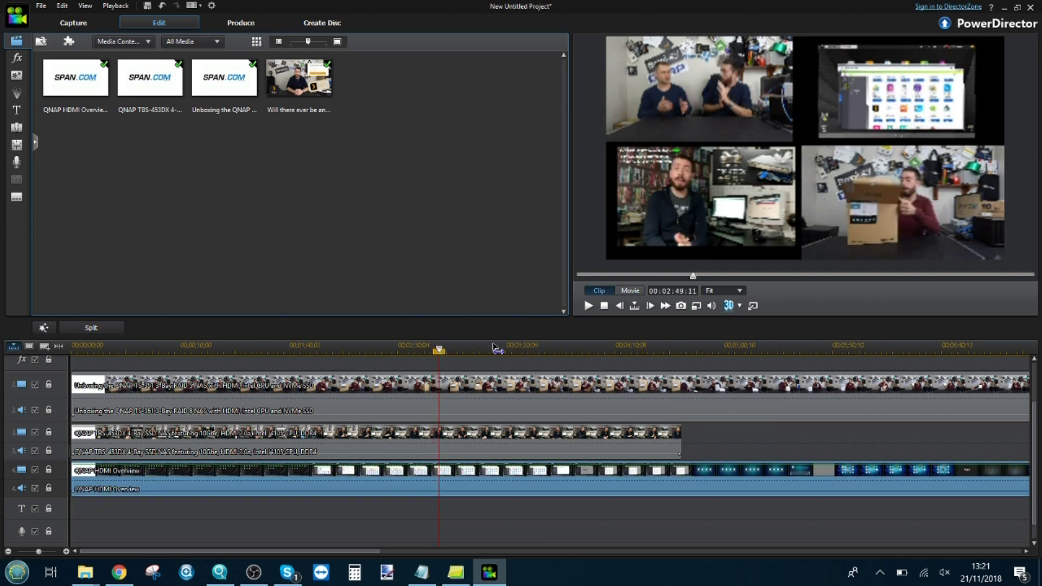
- Set the playhead to 00:02:56:10 in Movie mode and select all clip pieces after it
drag(439, 350, 454, 350)
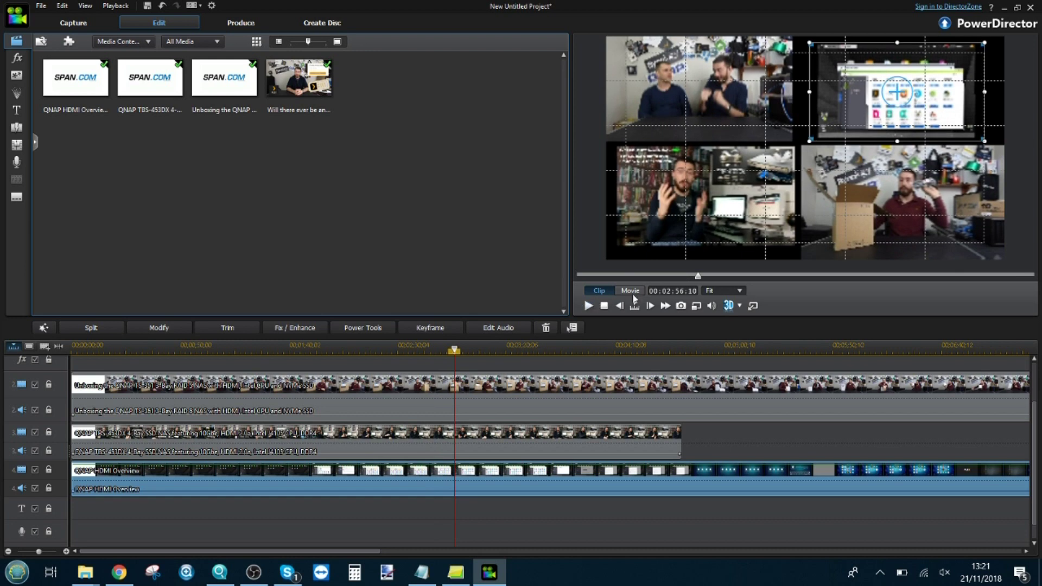
click(413, 503)
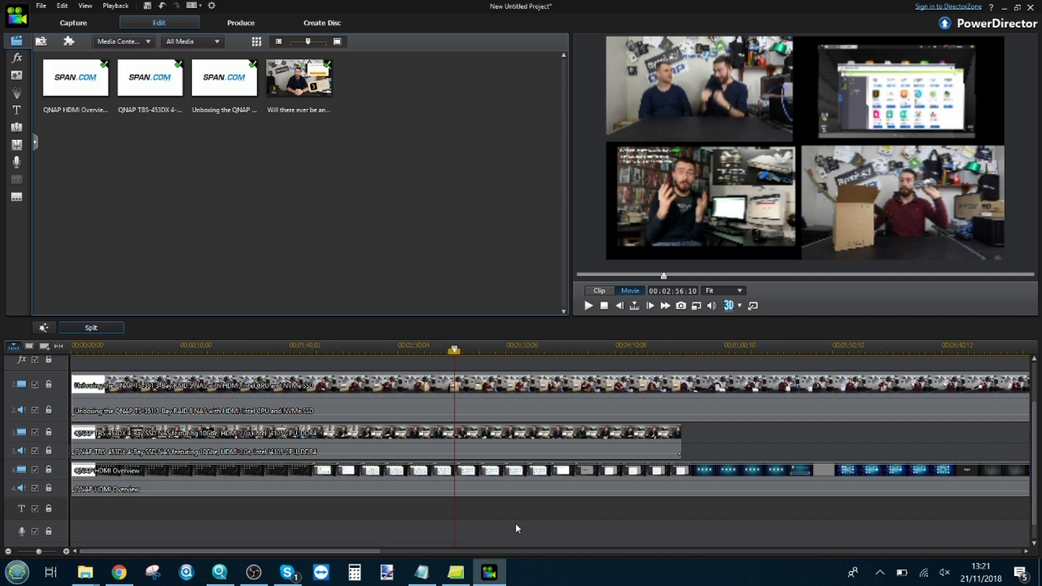
drag(515, 523, 529, 314)
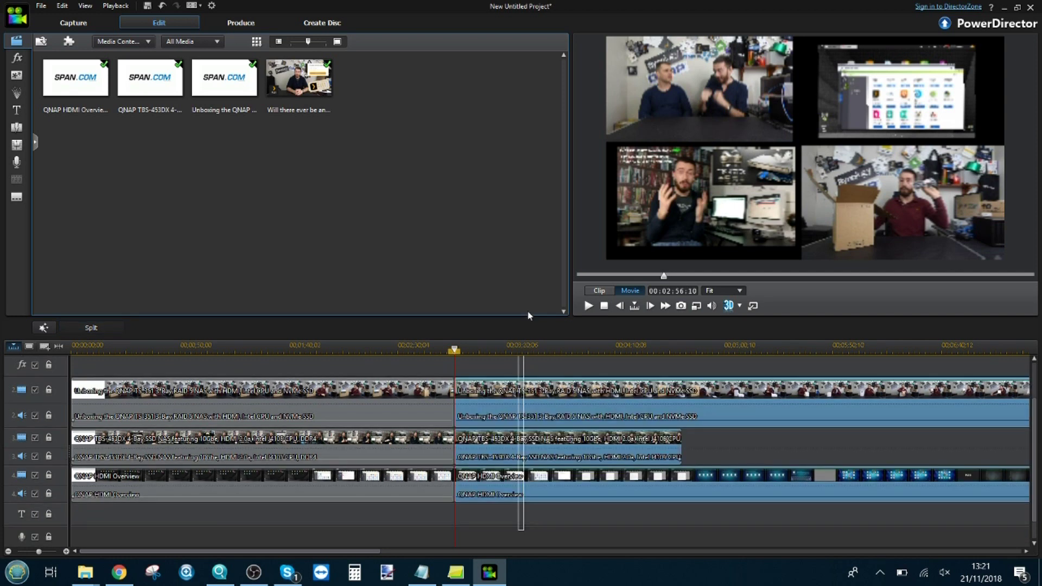
drag(529, 315, 532, 319)
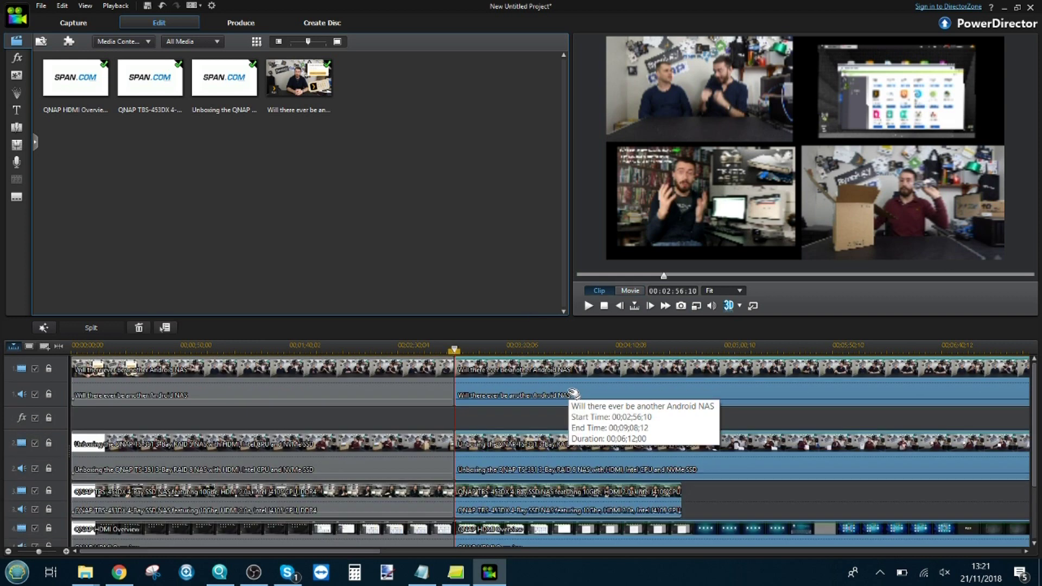
- Open File Explorer and view this computer's About specifications in Settings
key(super+e)
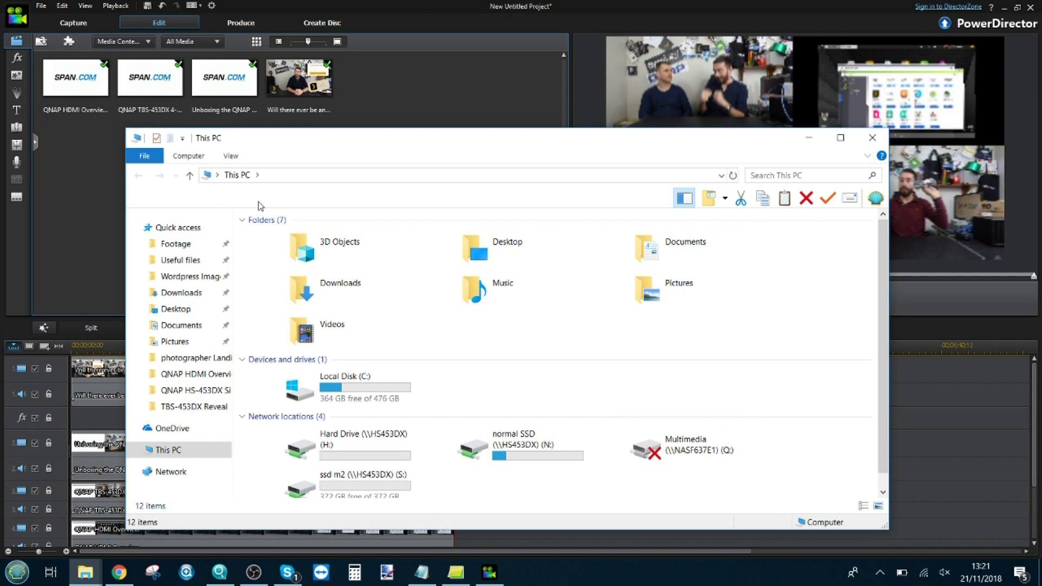
click(199, 157)
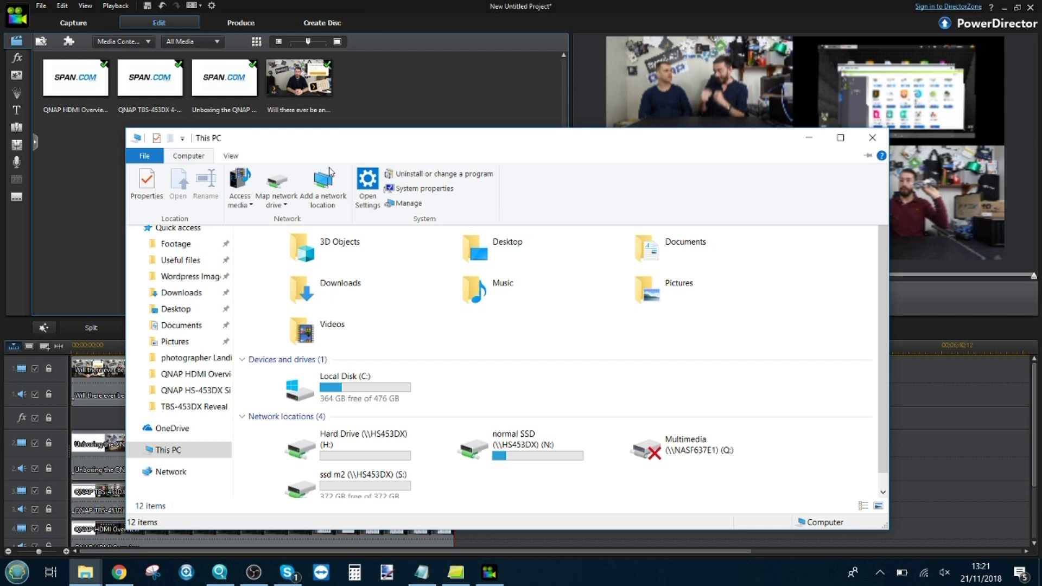
click(417, 188)
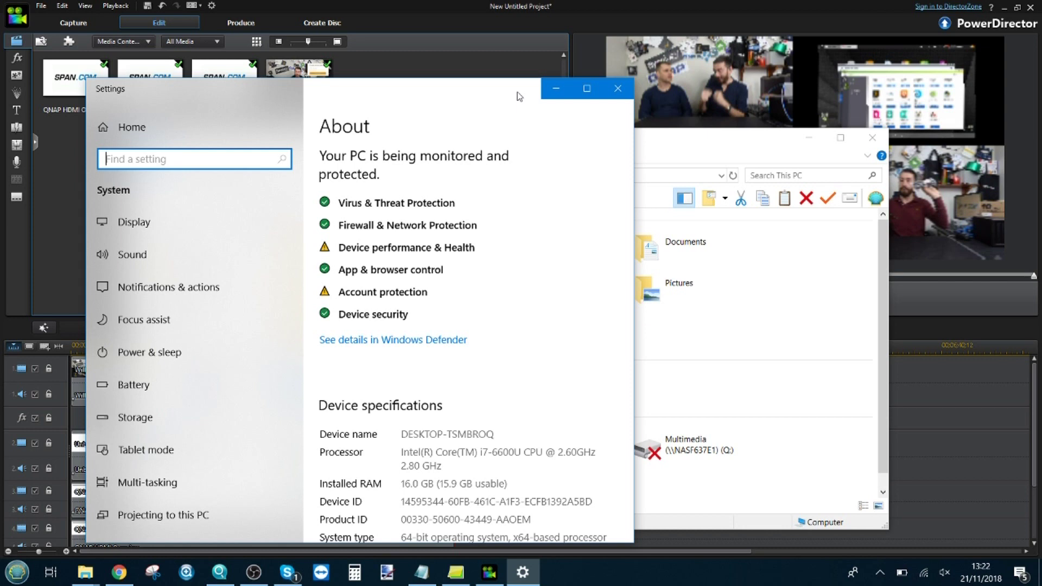
scroll(534, 409, down, 5)
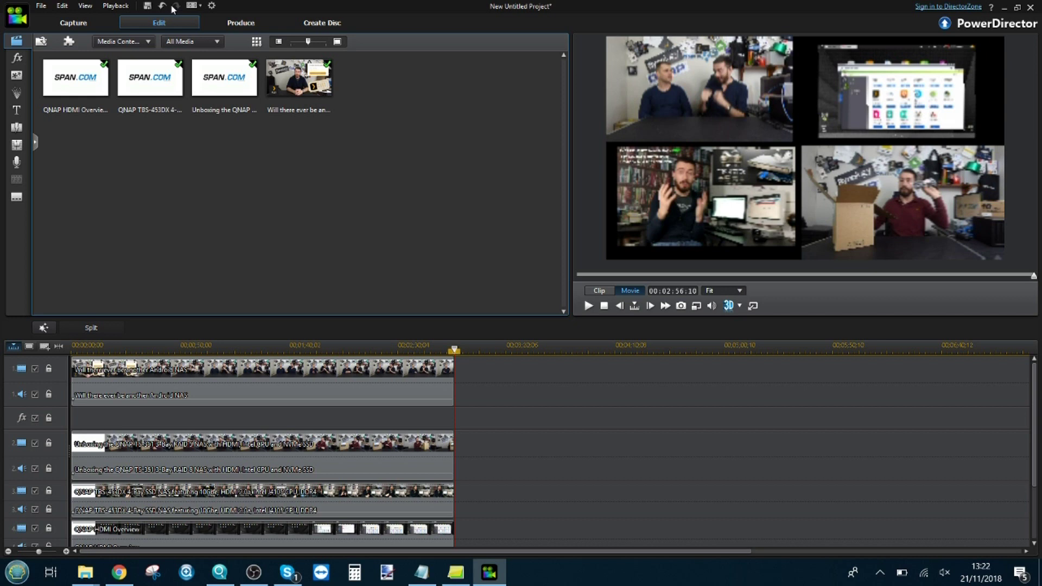
- Save the project as '10g qnap test' on the Desktop, then minimize and restore PowerDirector
key(ctrl+s)
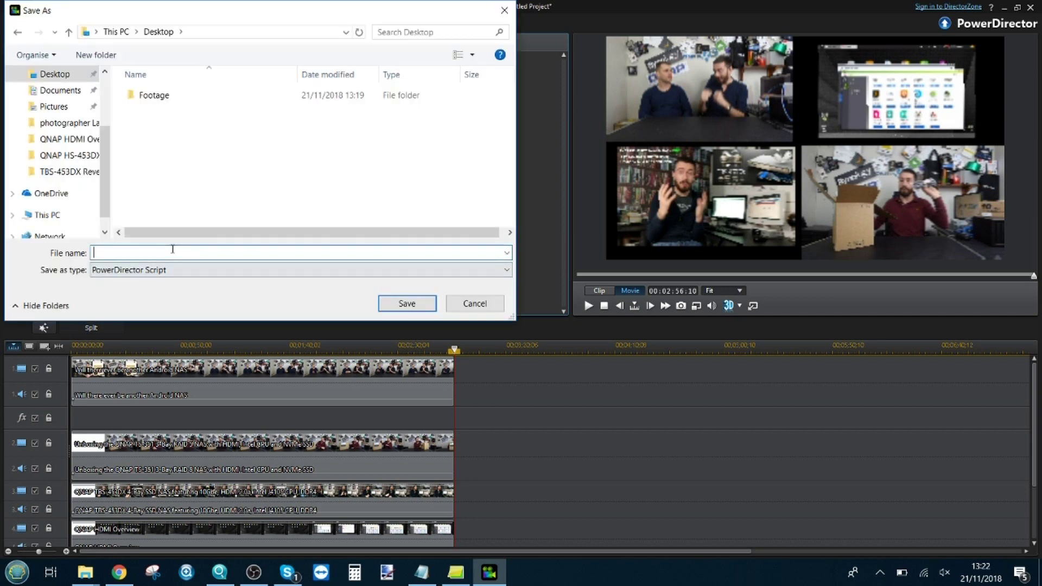
text(10g qnap test)
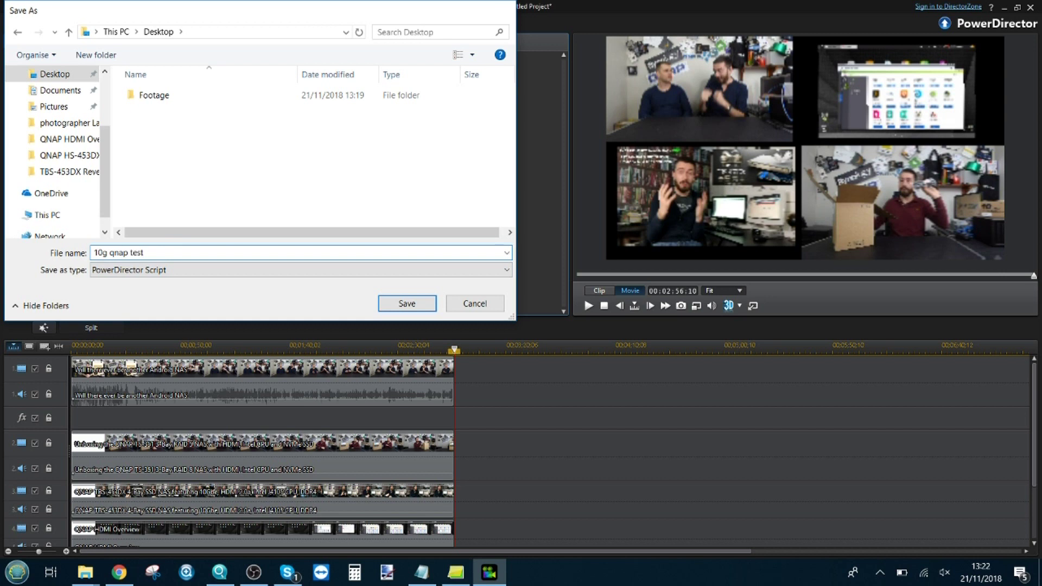
key(Return)
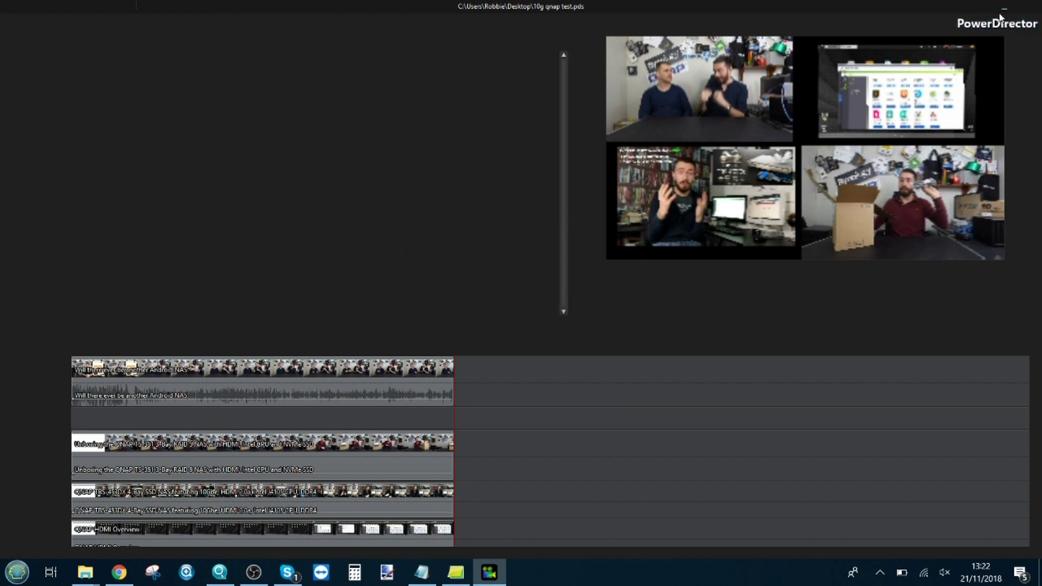
click(1004, 11)
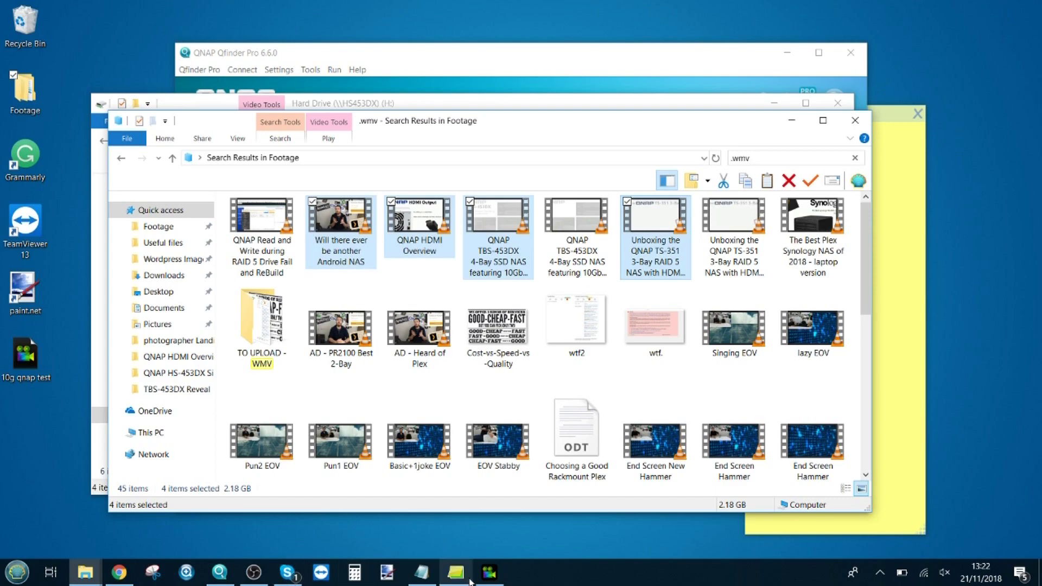
click(485, 576)
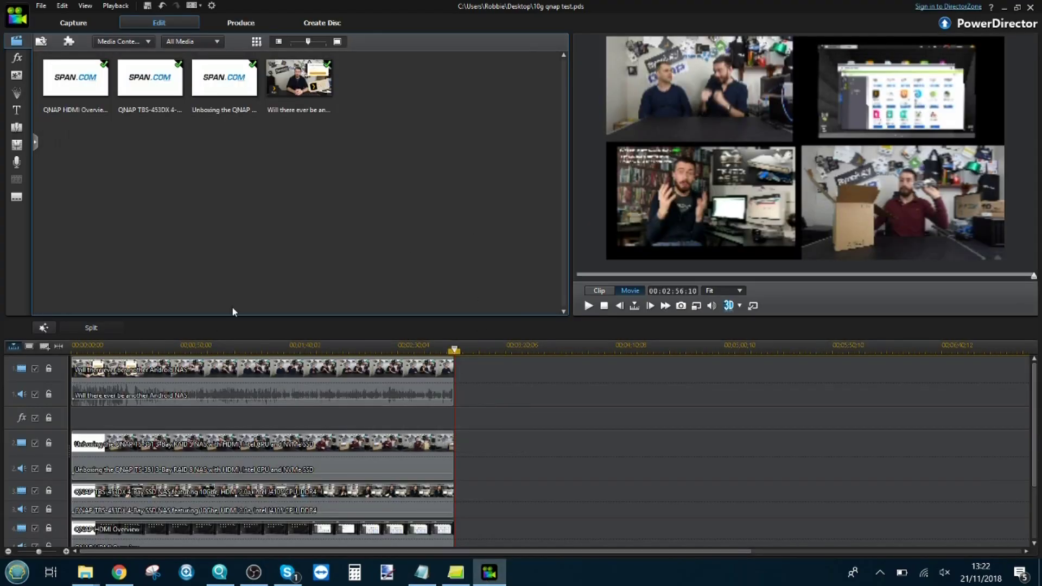
- Choose WMV output with the FullHD 1920x1080/24p quality profile
click(241, 22)
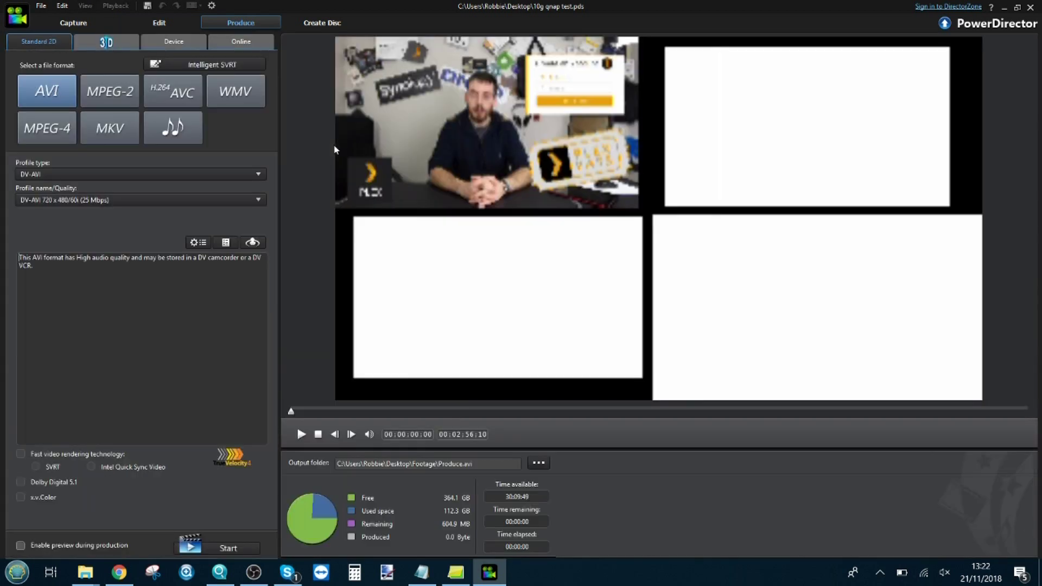
click(236, 91)
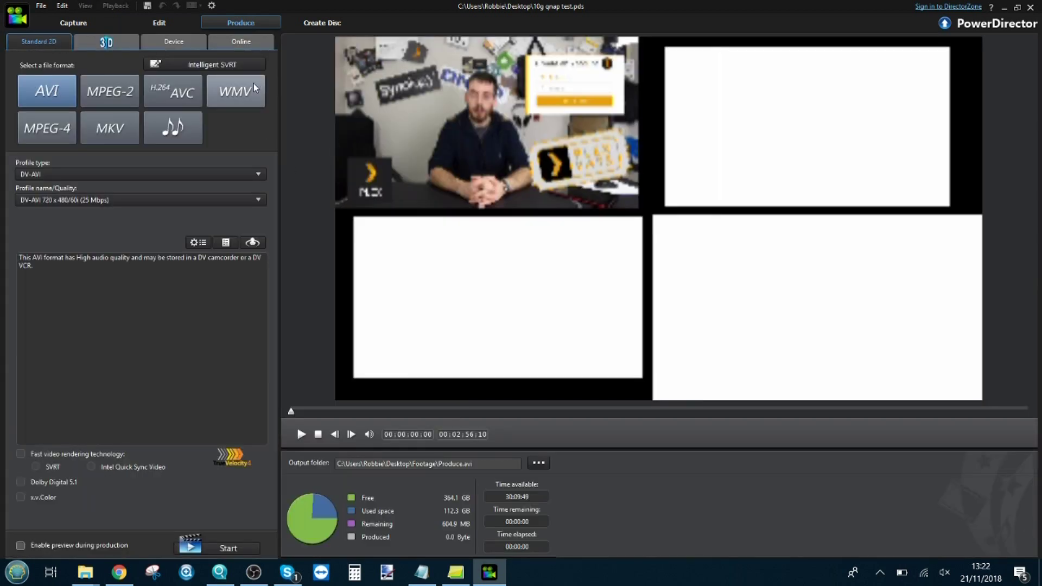
click(258, 176)
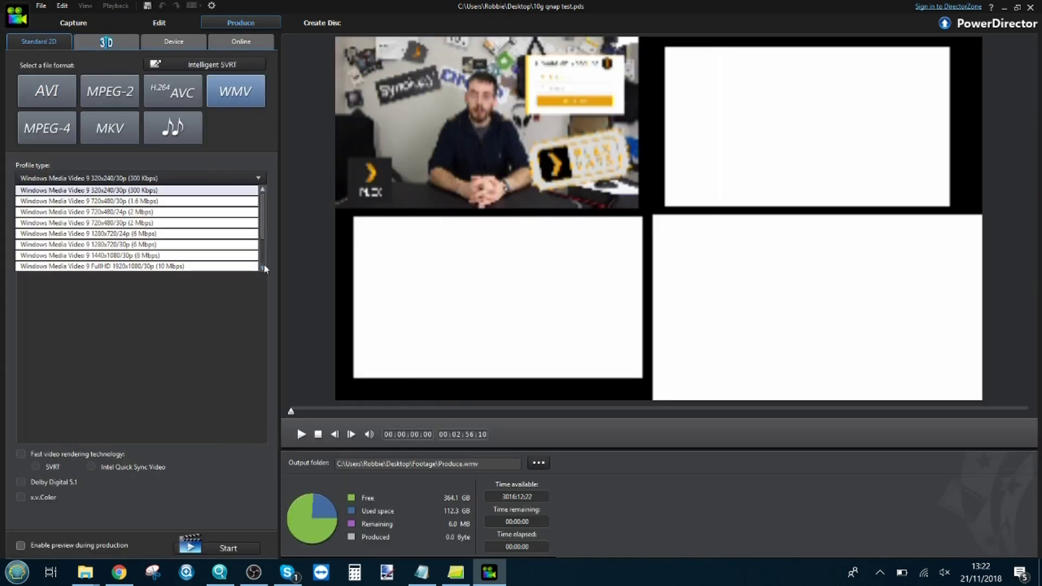
click(263, 267)
click(241, 265)
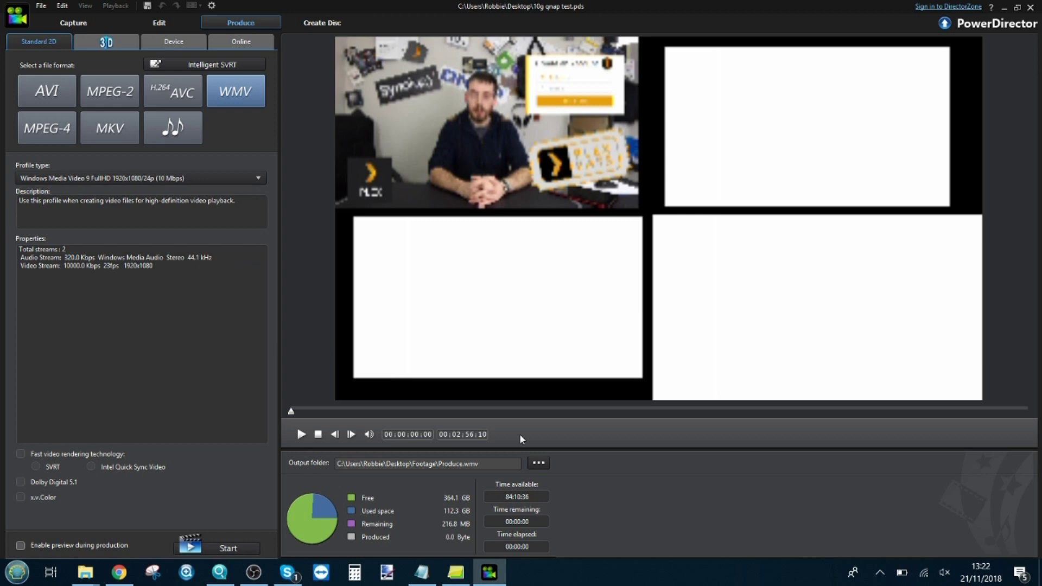
- Name the output file '10g qnap product finish' on the Desktop and start producing
click(539, 462)
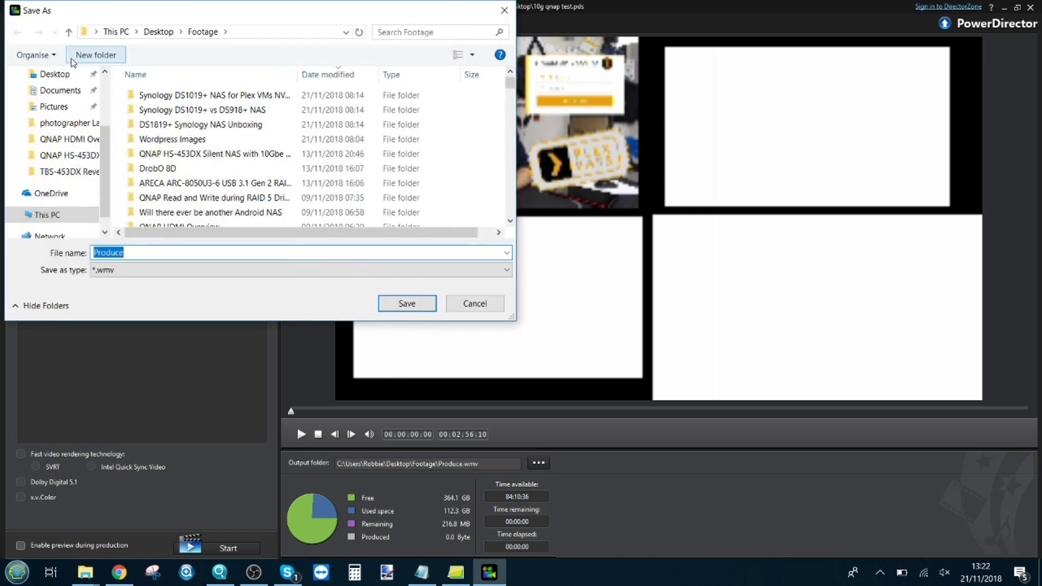
click(66, 76)
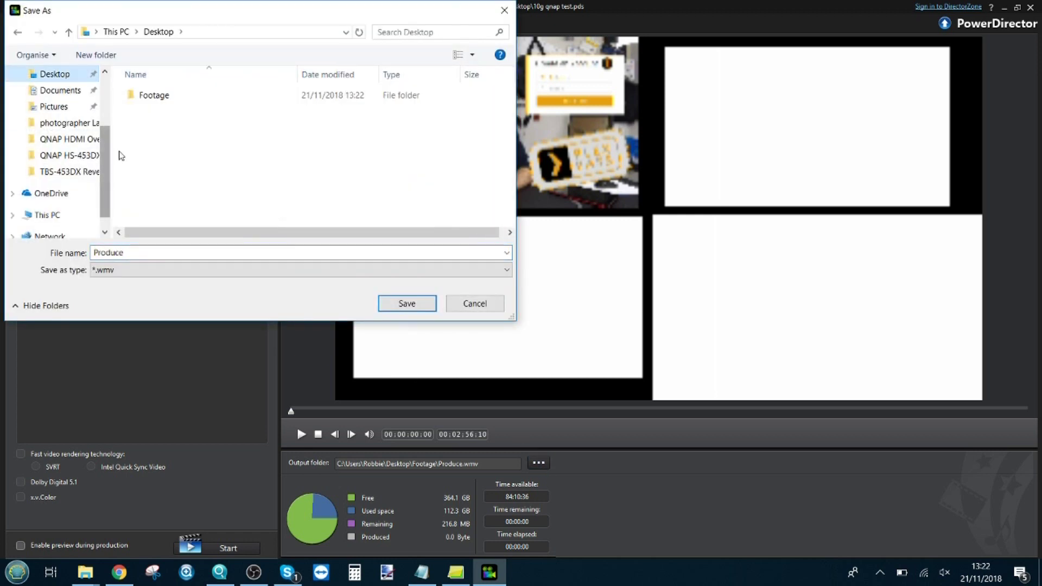
double_click(124, 253)
text(10g )
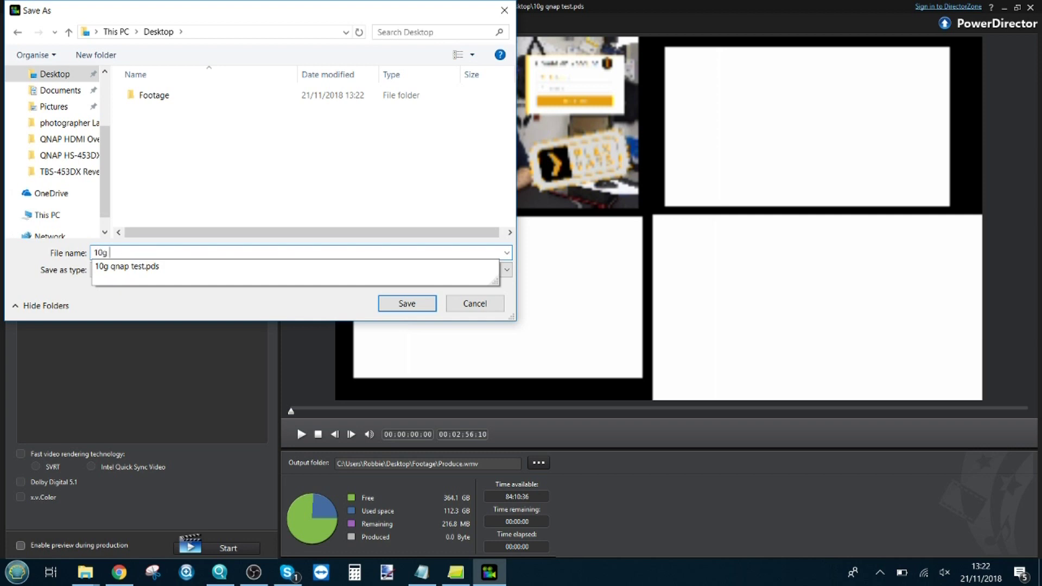
text(qnap p)
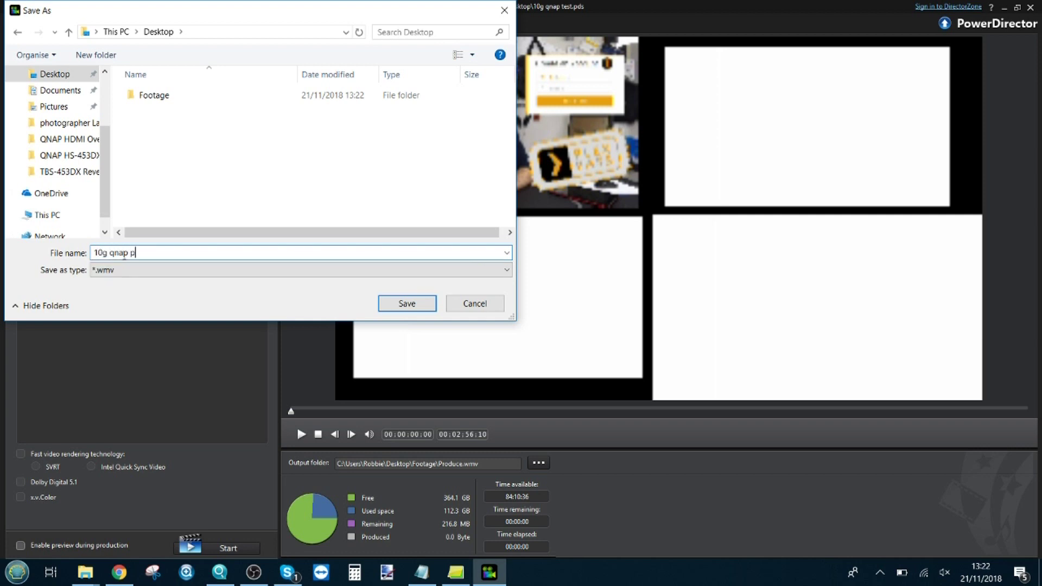
text(roduct finish)
click(385, 305)
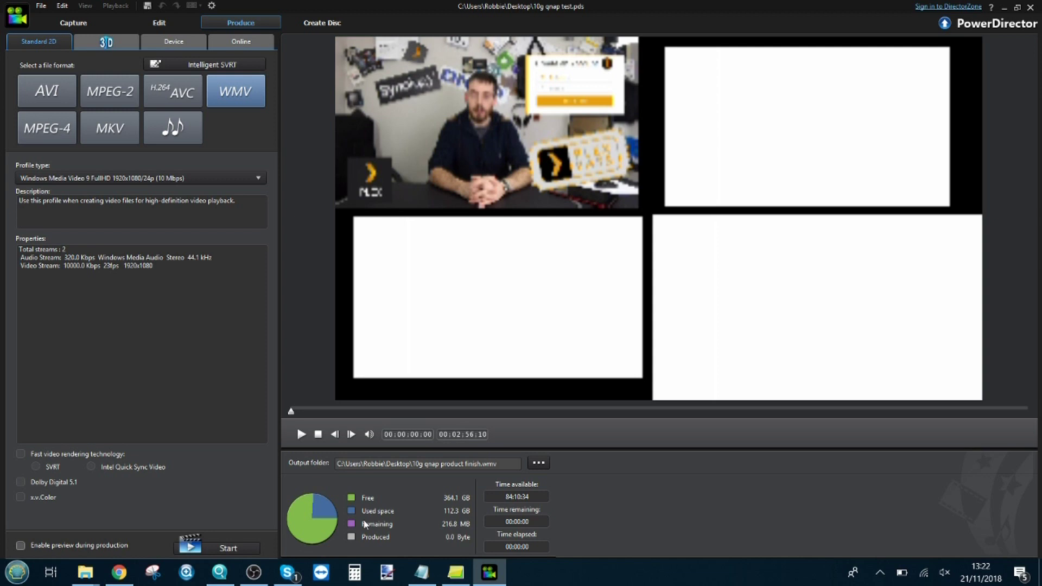
click(244, 547)
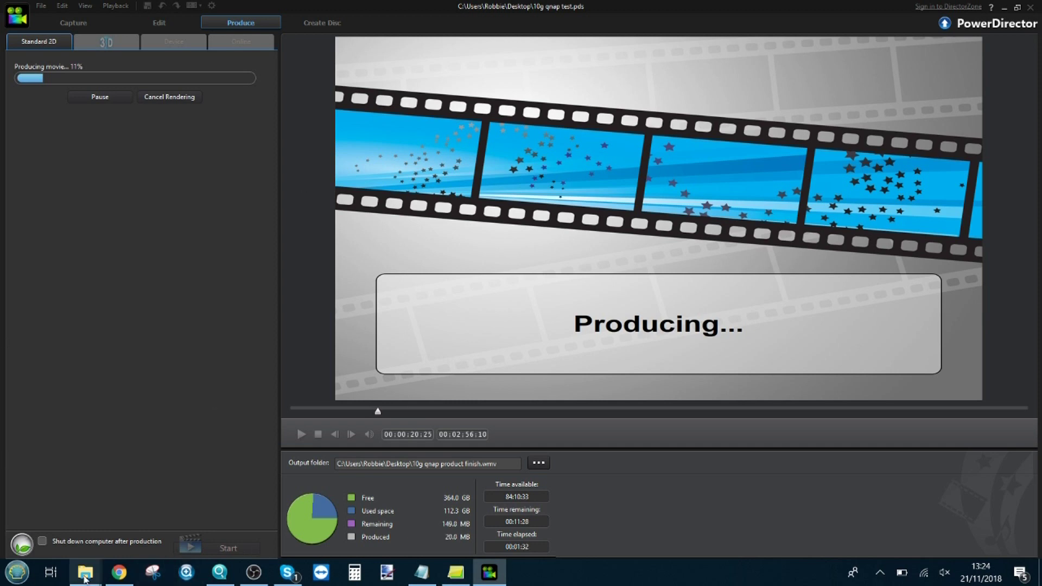
- Switch to the browser and open QNAP File Station while the render continues
mouse_move(83, 582)
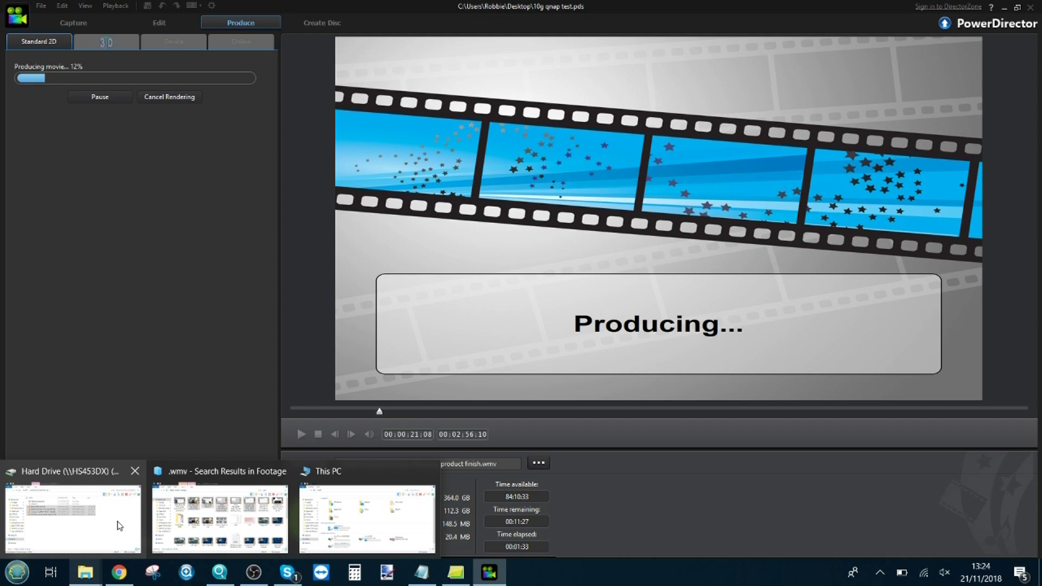
mouse_move(247, 507)
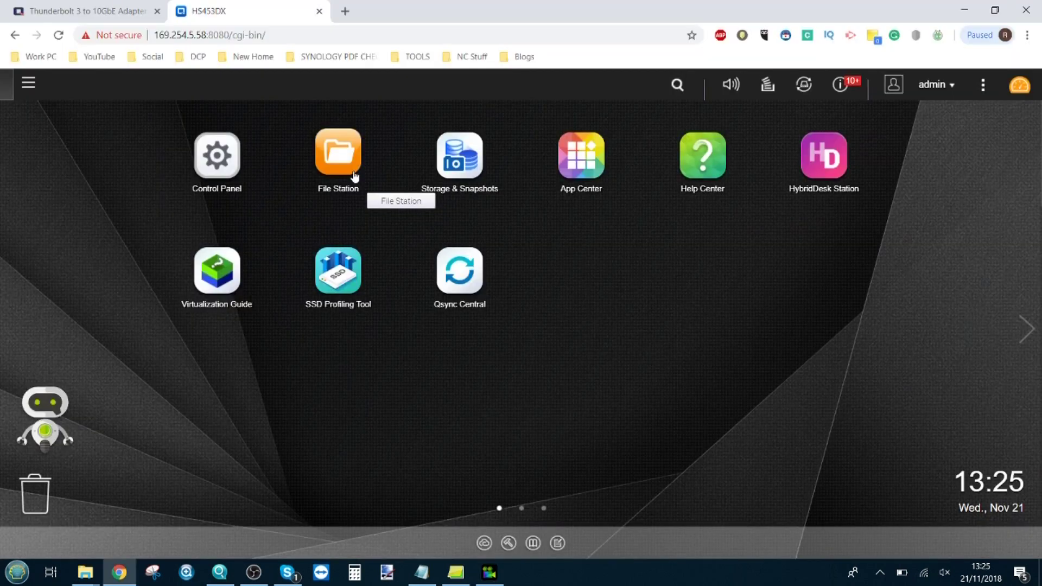
click(332, 156)
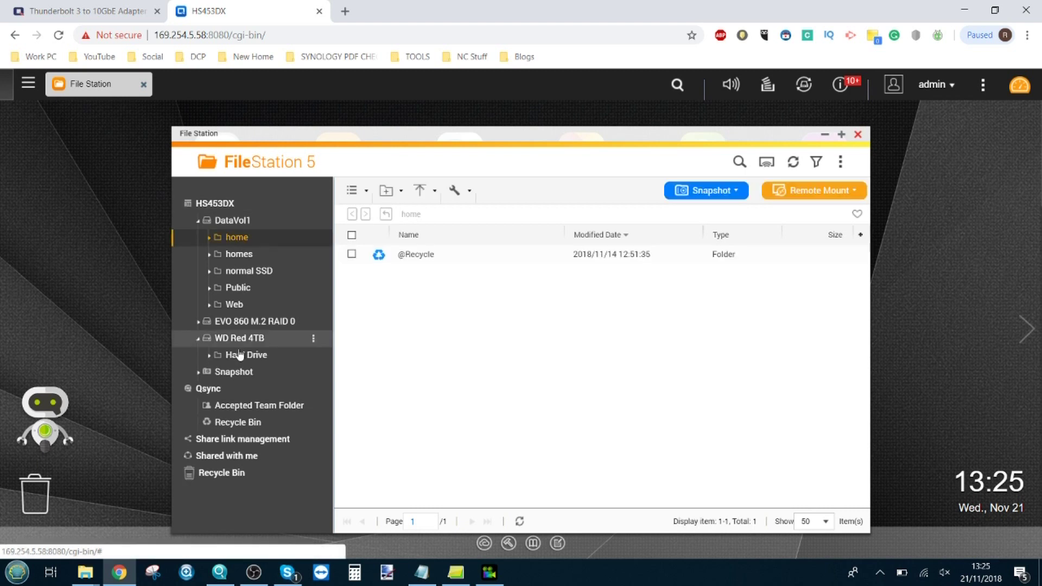
- Open the Hard Drive folder under WD Red 4TB to list the four WMV videos
click(240, 355)
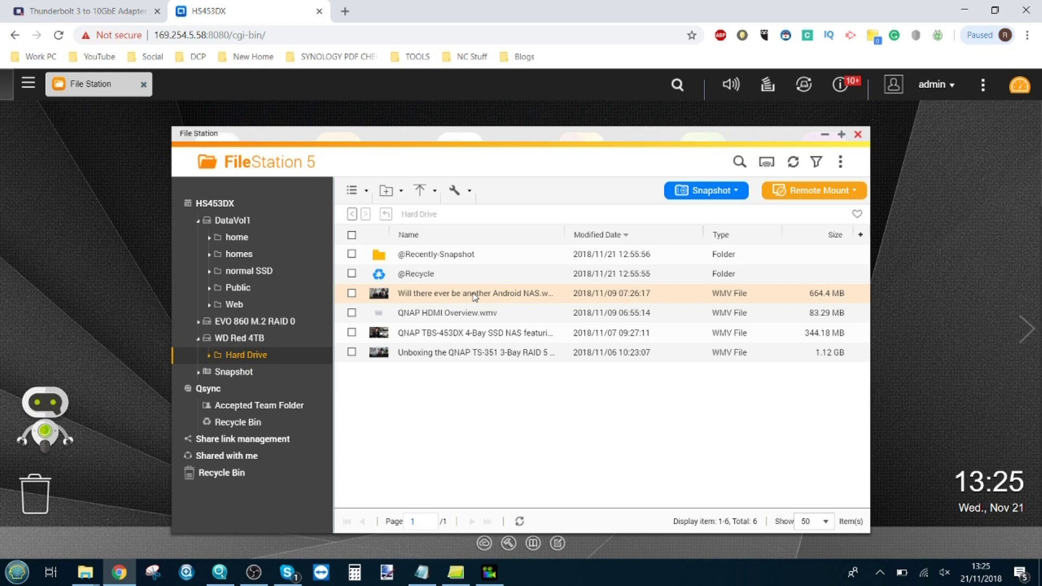
- Bring up the QTS main menu over File Station
mouse_move(5, 99)
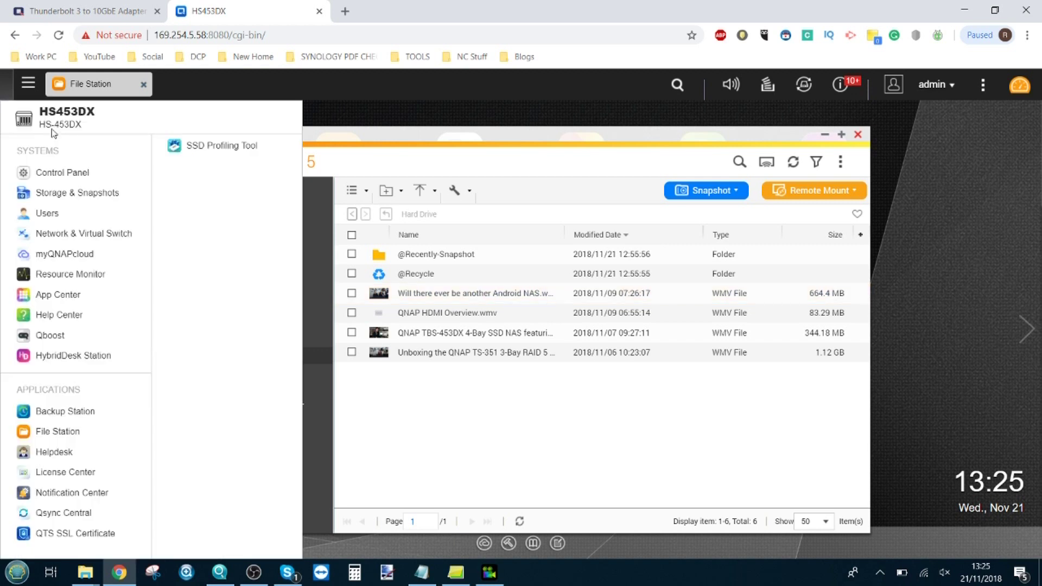